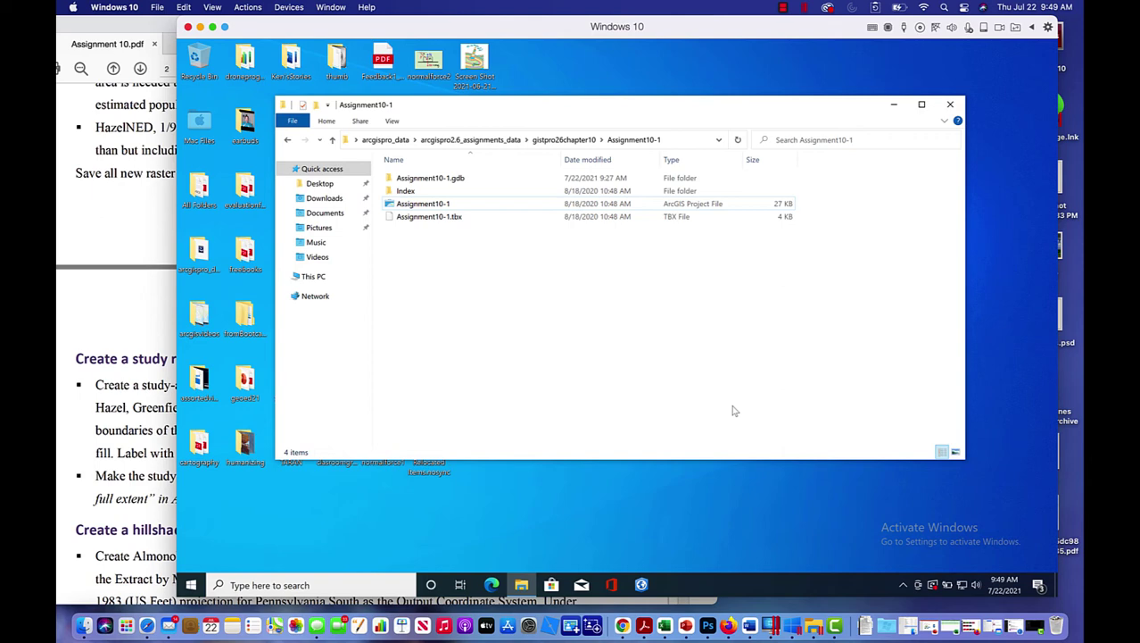
- Bring the Assignment 10 PDF forward, skim the study region section, and return to page 1's Get started
{"action": "left_click", "coordinate": [130, 248]}
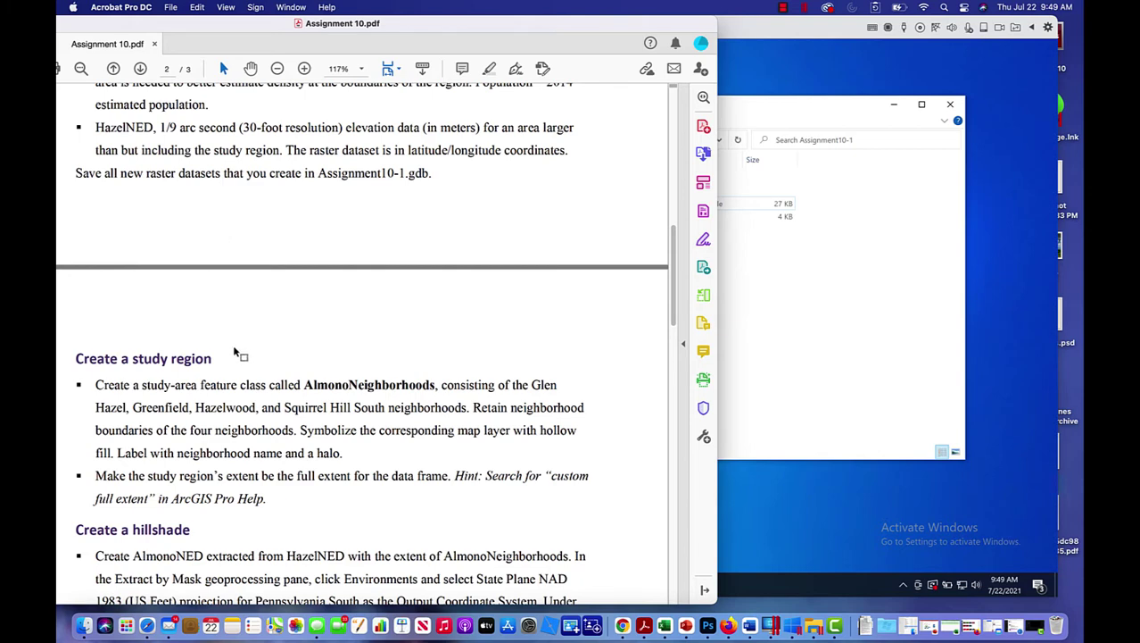
{"action": "scroll", "coordinate": [241, 369], "scroll_direction": "down", "scroll_amount": 1}
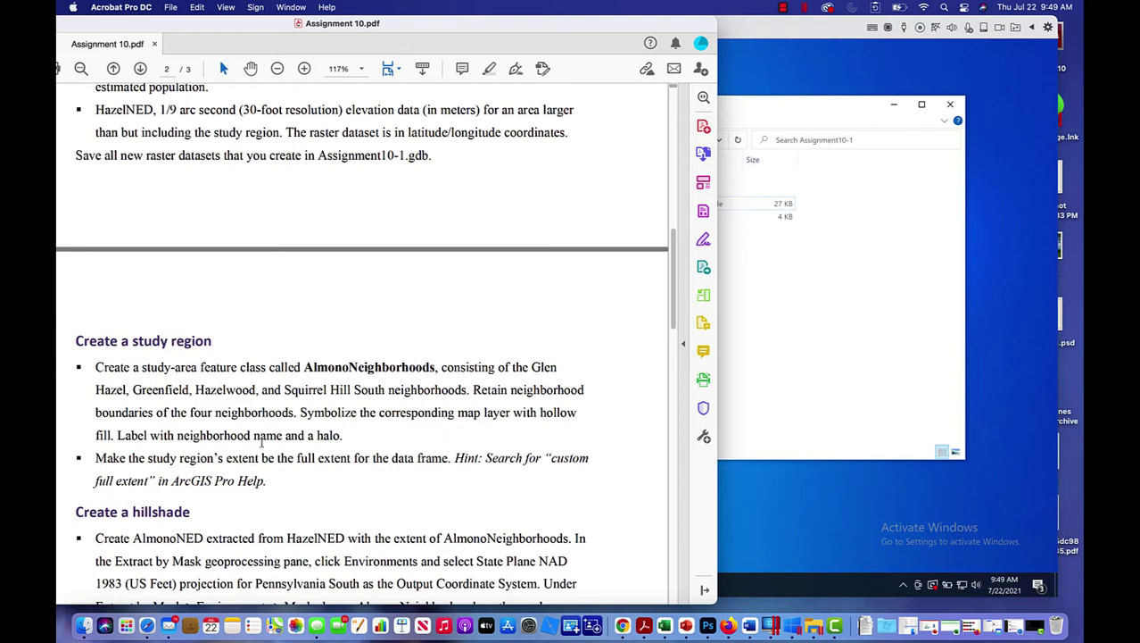
{"action": "scroll", "coordinate": [332, 415], "scroll_direction": "up", "scroll_amount": 10}
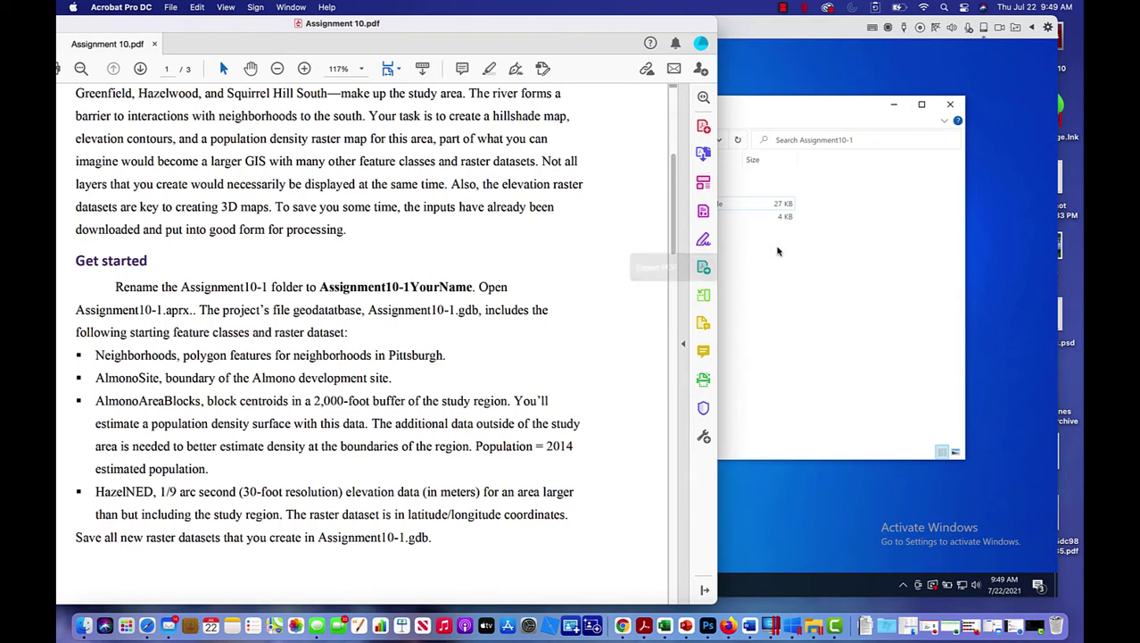
- Launch Assignment10-1.aprx from File Explorer in ArcGIS Pro, then return to the instructions PDF
{"action": "left_click", "coordinate": [858, 241]}
{"action": "double_click", "coordinate": [390, 207]}
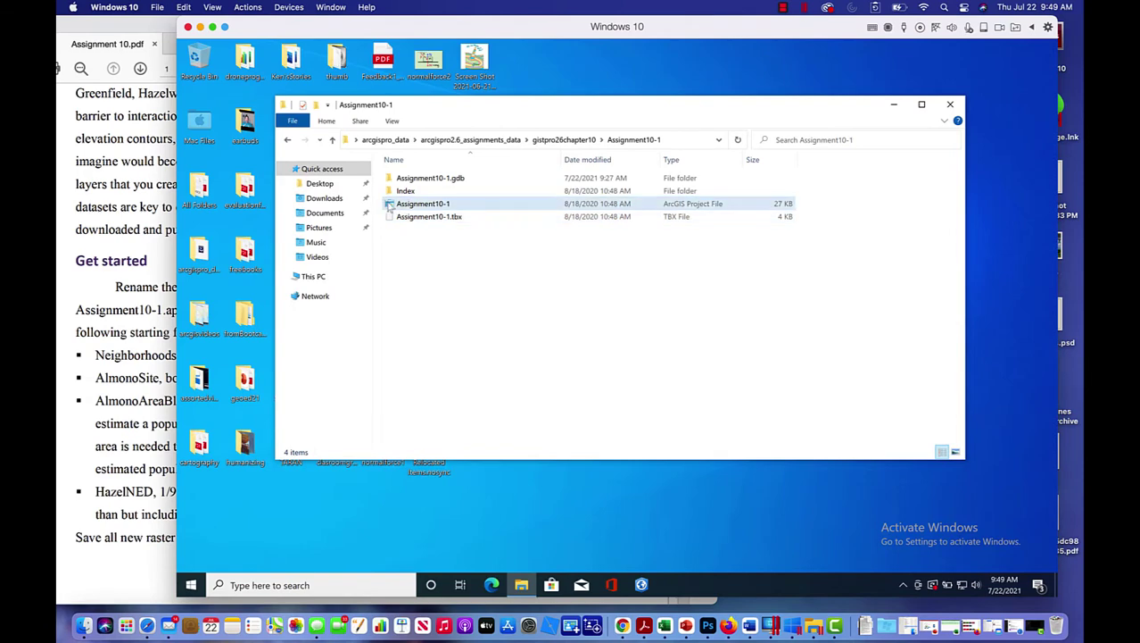
{"action": "double_click", "coordinate": [391, 206]}
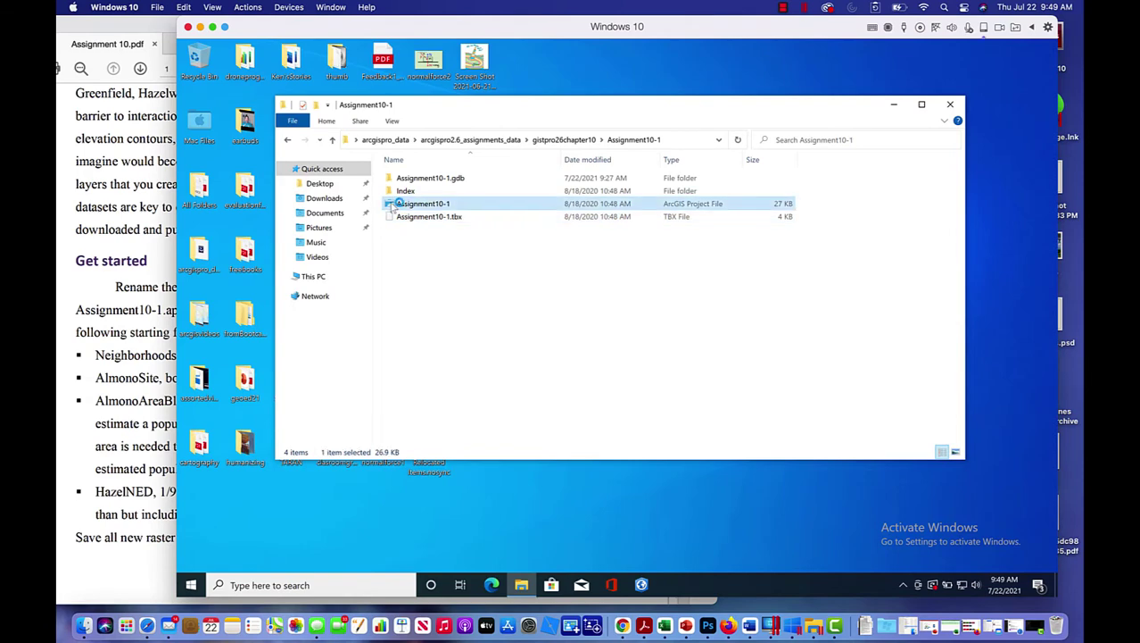
{"action": "left_click_drag", "start_coordinate": [469, 33], "coordinate": [497, 33]}
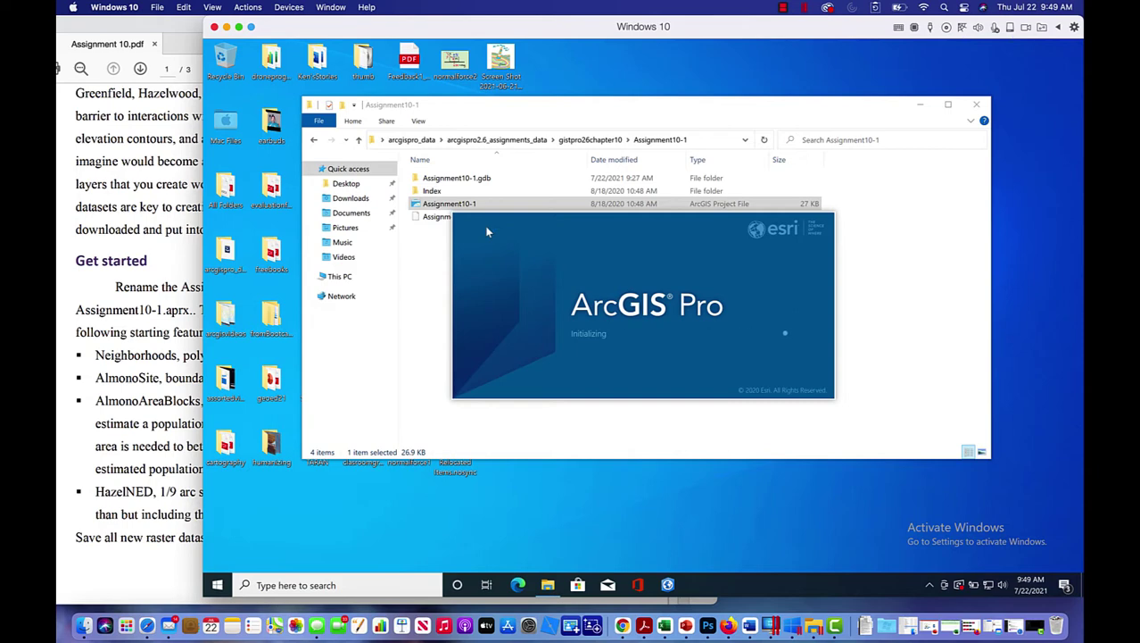
{"action": "left_click", "coordinate": [163, 340]}
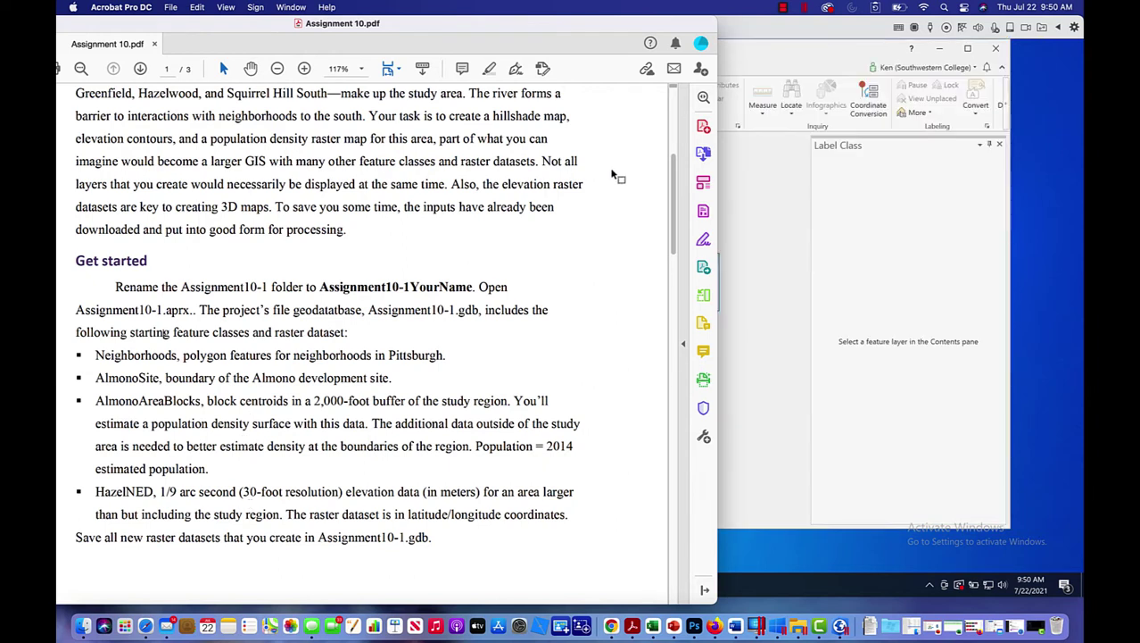
- Show the Catalog pane from the View tab and close the Label Class pane
{"action": "left_click", "coordinate": [843, 65]}
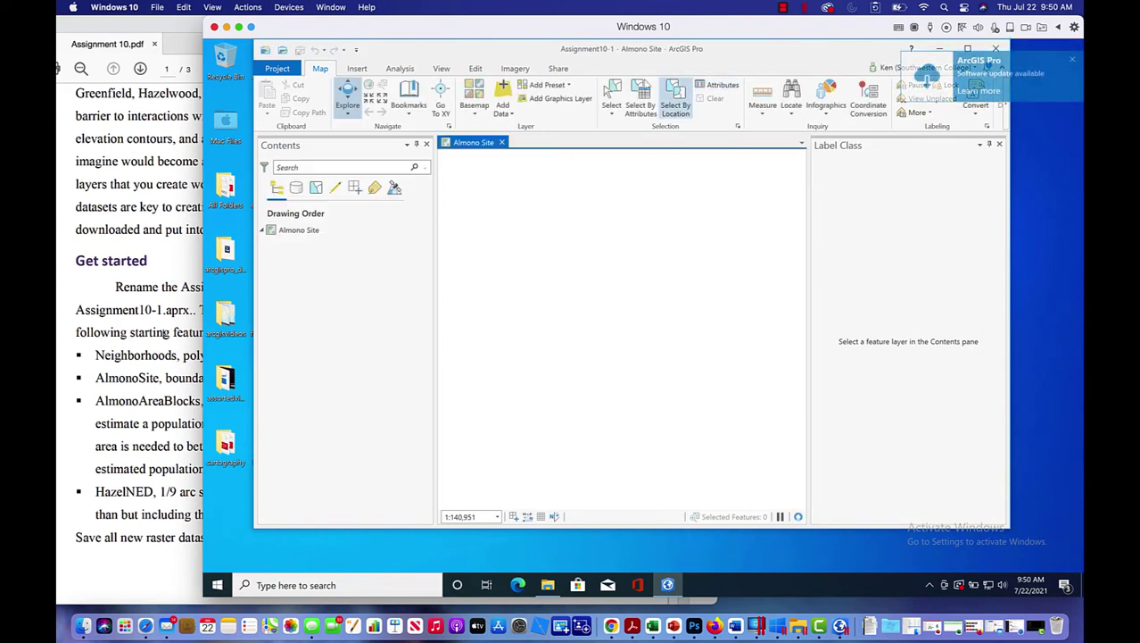
{"action": "left_click", "coordinate": [441, 72]}
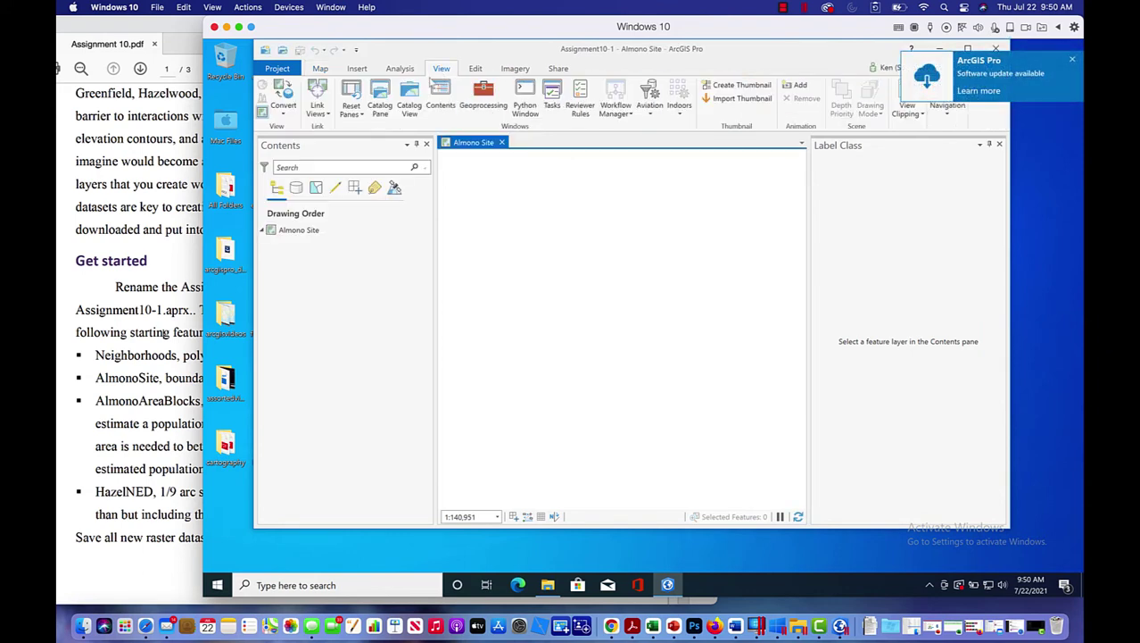
{"action": "left_click", "coordinate": [380, 96]}
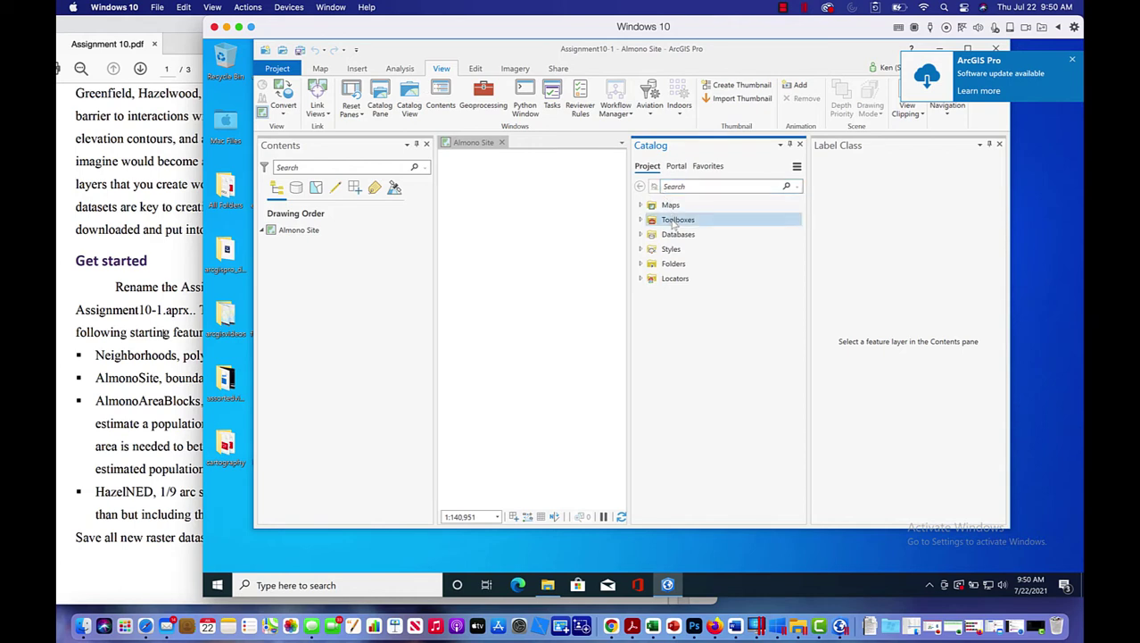
{"action": "left_click", "coordinate": [999, 145]}
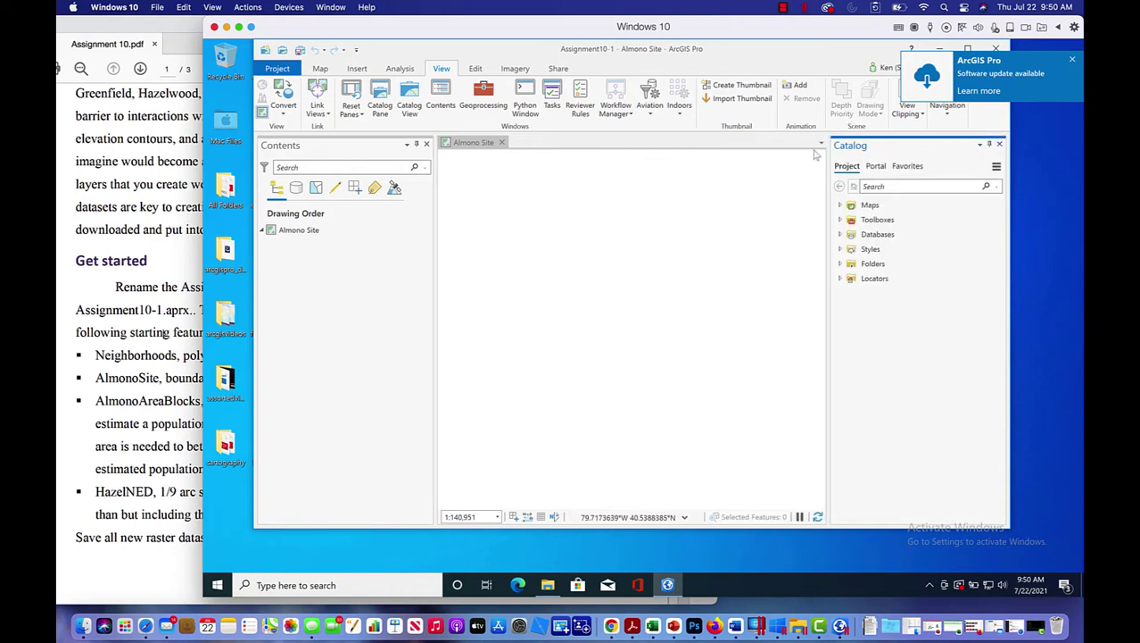
- Permanently delete the AlmonoNeighborhoods feature class from Assignment10-1.gdb
{"action": "left_click", "coordinate": [840, 233]}
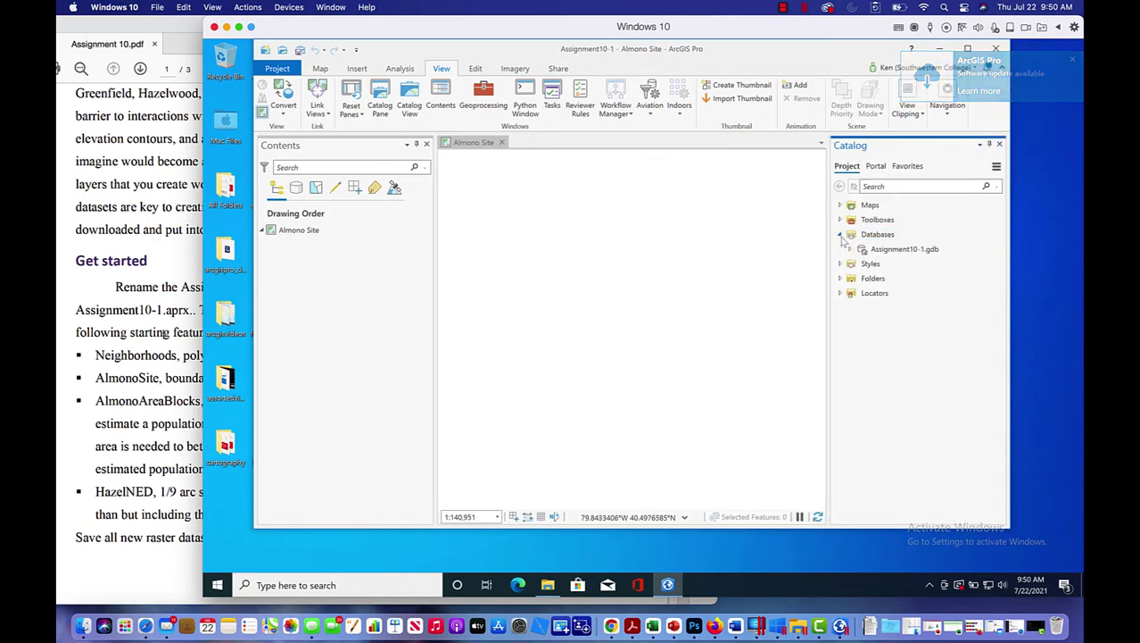
{"action": "left_click", "coordinate": [851, 251]}
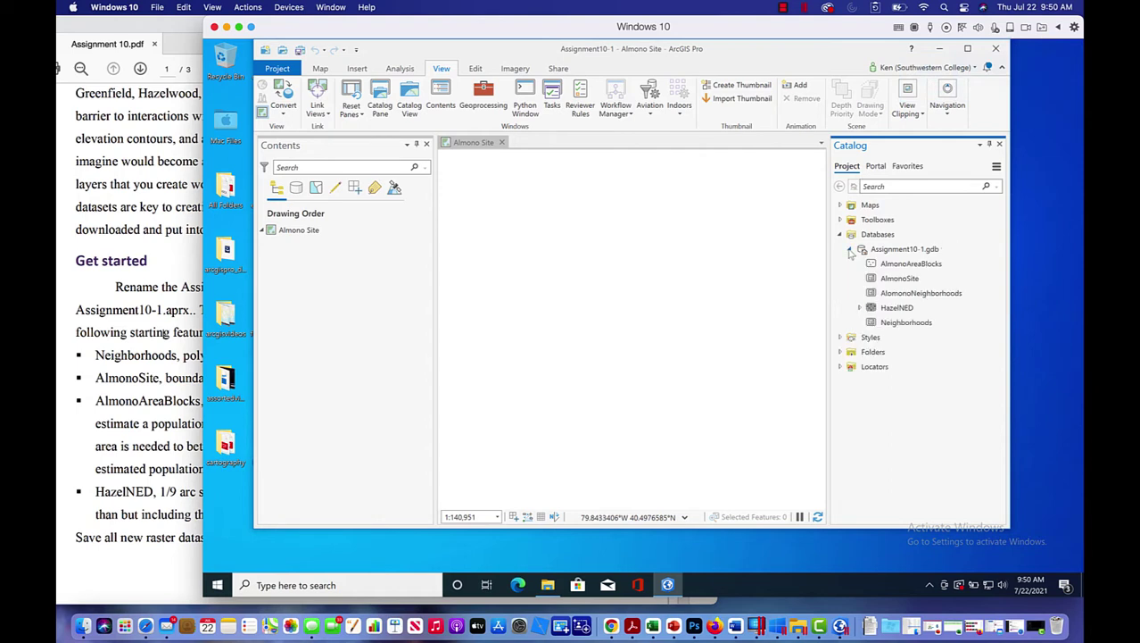
{"action": "right_click", "coordinate": [886, 294]}
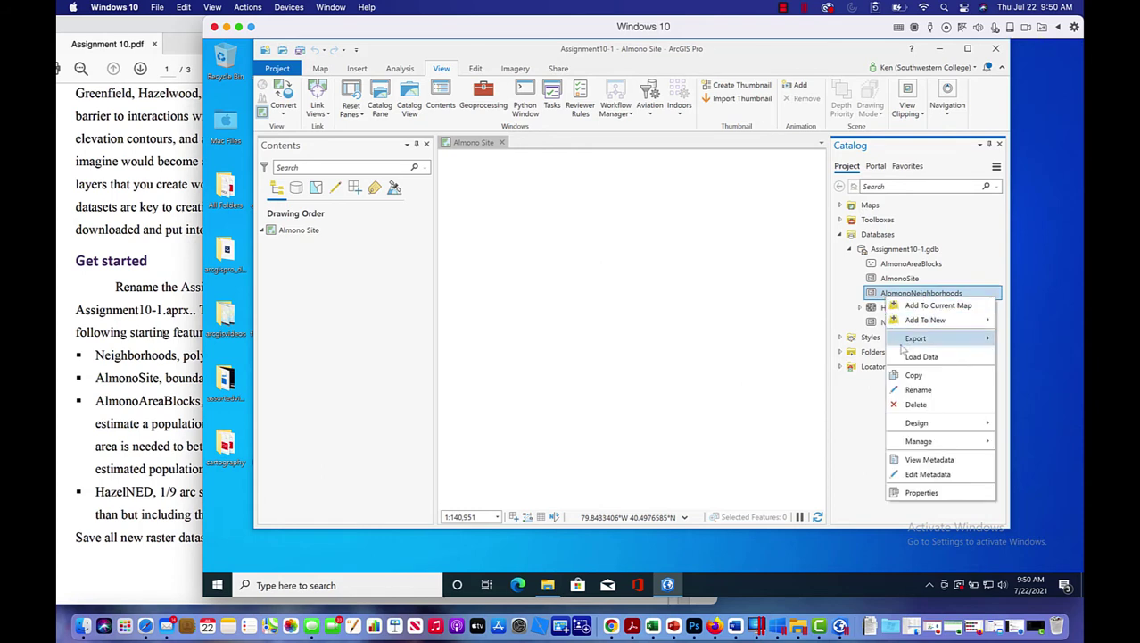
{"action": "left_click", "coordinate": [908, 407]}
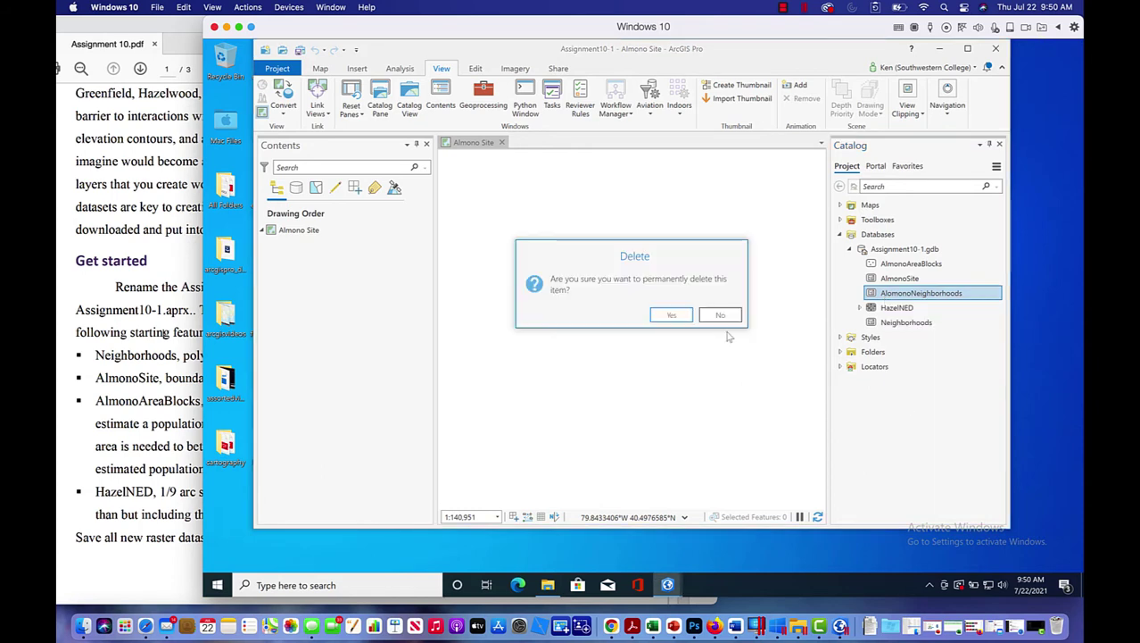
{"action": "left_click", "coordinate": [682, 319]}
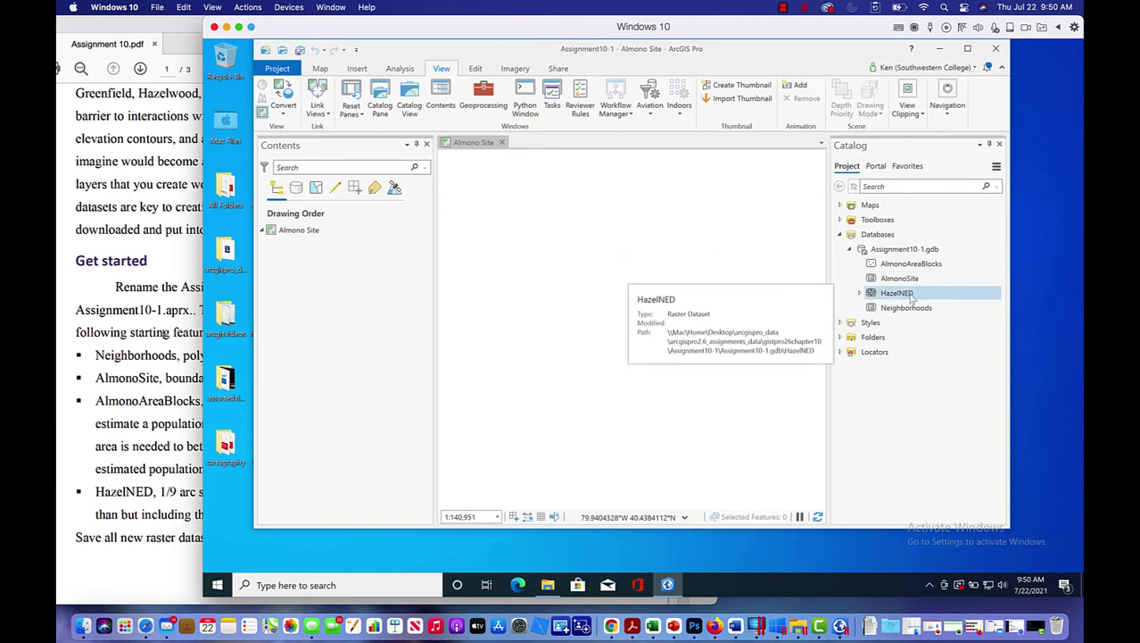
- Add AlmonoAreaBlocks, AlmonoSite, HazelNED and Neighborhoods to the current map
{"action": "left_click", "coordinate": [901, 265]}
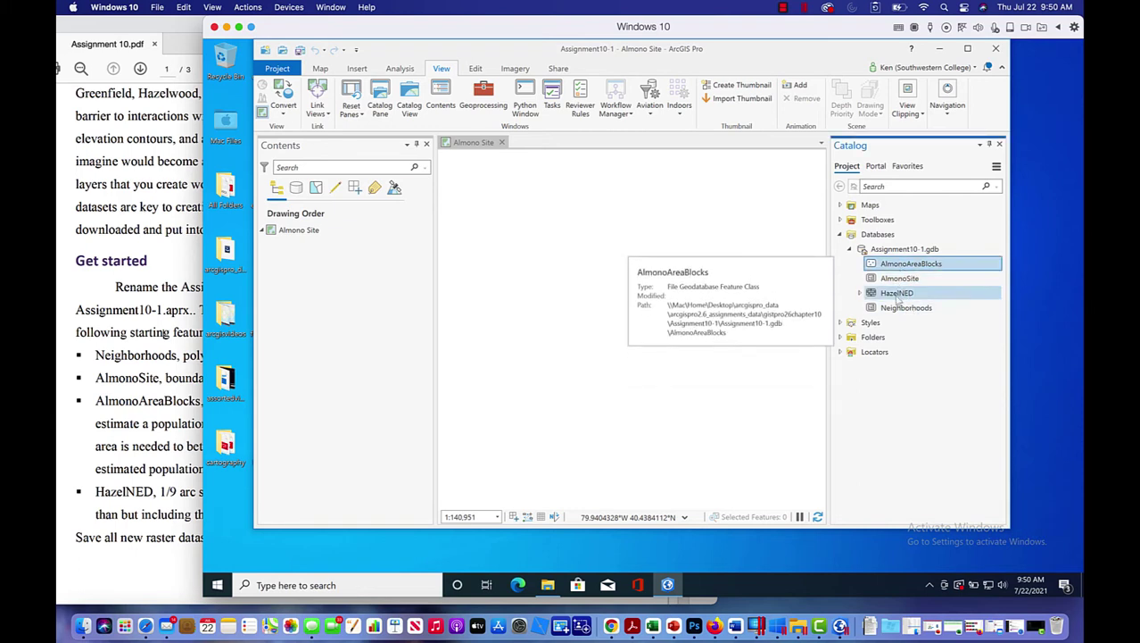
{"action": "left_click", "coordinate": [897, 308], "text": "shift"}
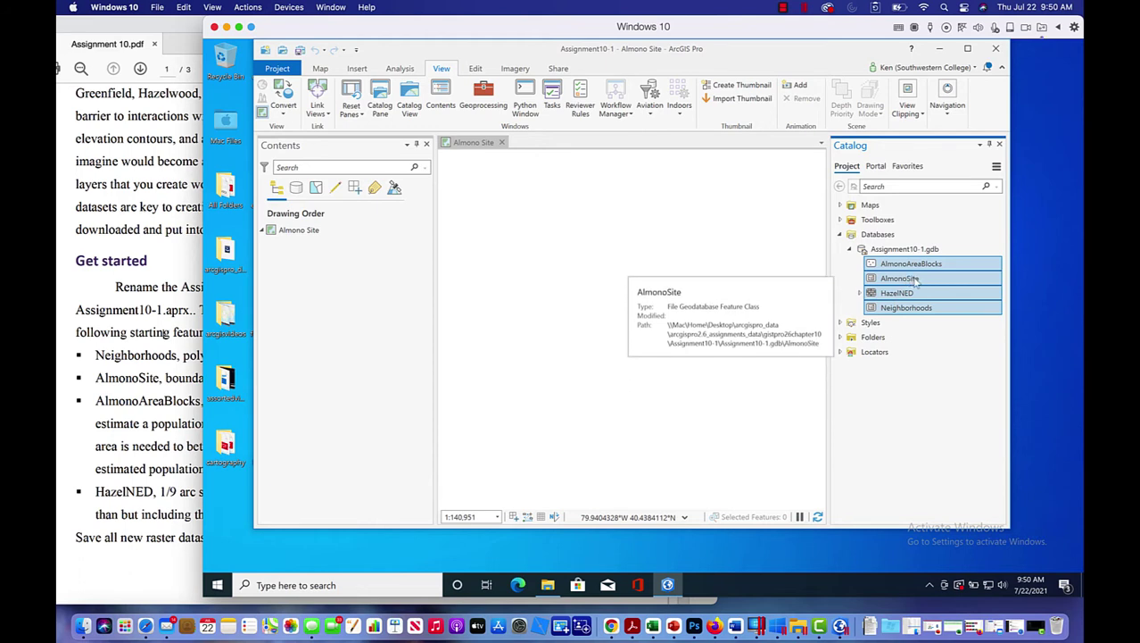
{"action": "right_click", "coordinate": [917, 282]}
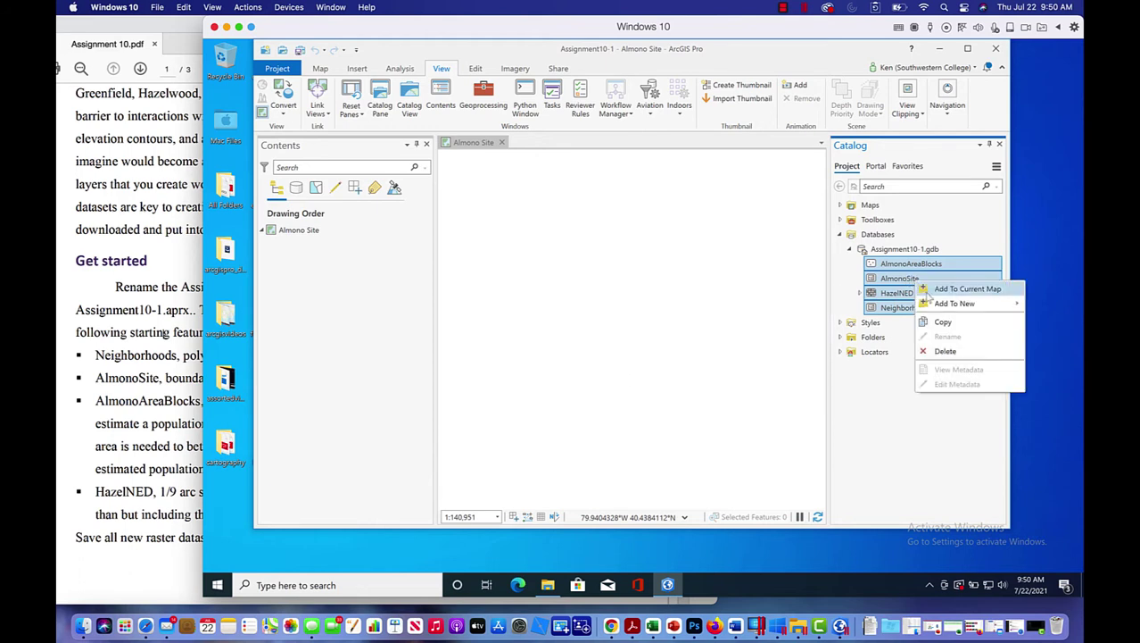
{"action": "left_click", "coordinate": [928, 292]}
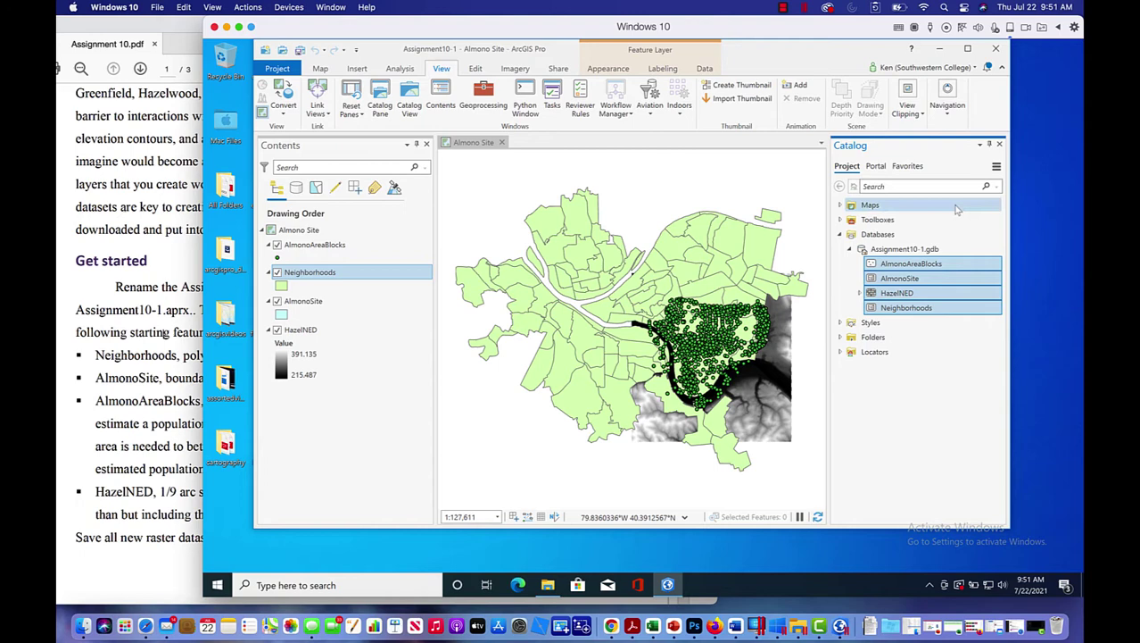
- Close Catalog and switch off HazelNED, AlmonoSite and AlmonoAreaBlocks, leaving Neighborhoods visible
{"action": "left_click", "coordinate": [998, 144]}
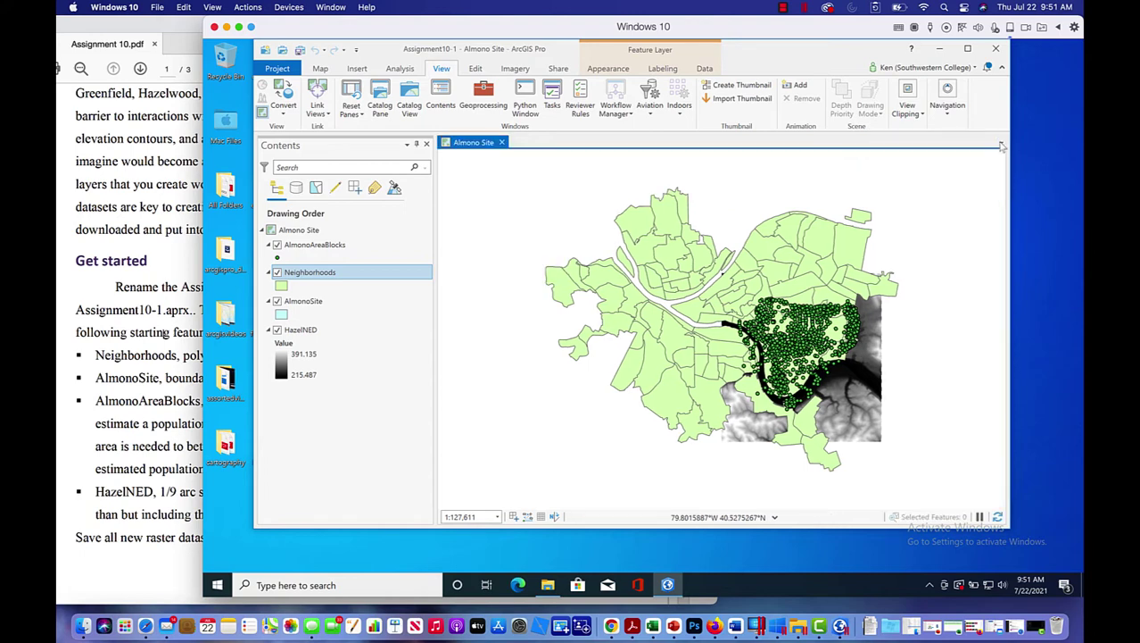
{"action": "left_click", "coordinate": [278, 330]}
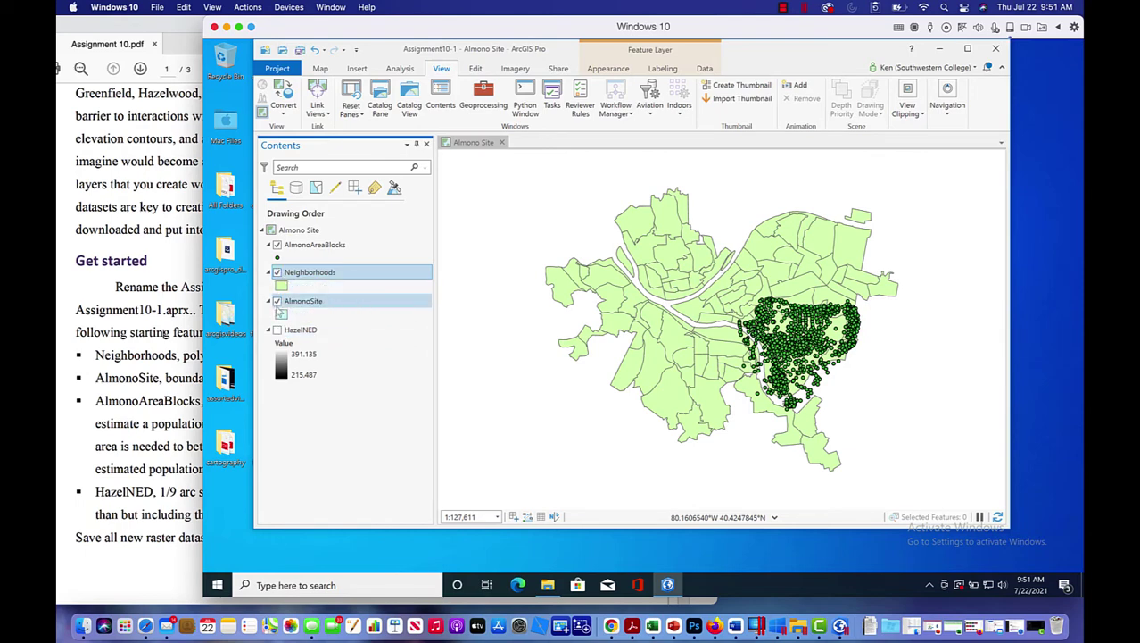
{"action": "left_click", "coordinate": [276, 301]}
{"action": "left_click", "coordinate": [277, 244]}
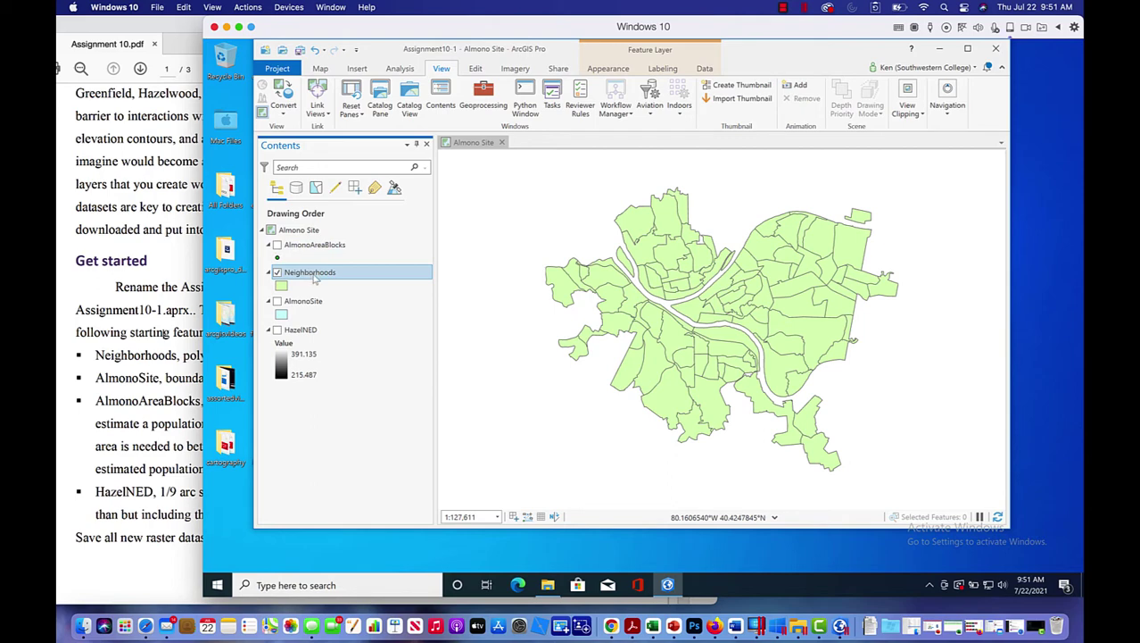
- Scroll Assignment 10.pdf to page 2's 'Create a study region' instructions
{"action": "left_click", "coordinate": [185, 272]}
{"action": "scroll", "coordinate": [178, 271], "scroll_direction": "down", "scroll_amount": 8}
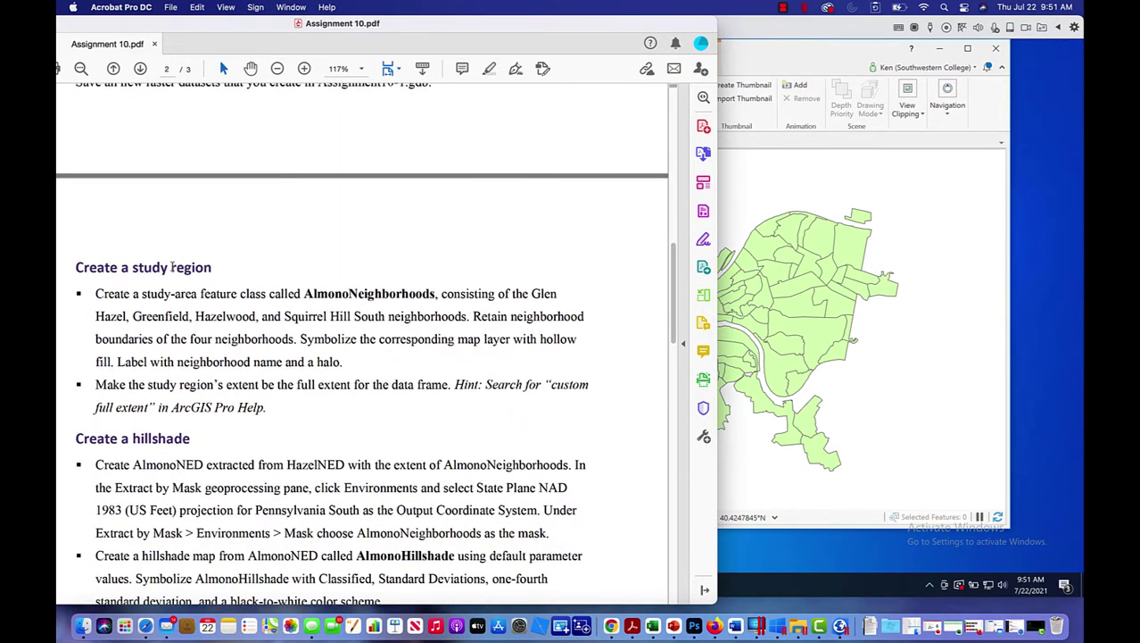
{"action": "scroll", "coordinate": [172, 267], "scroll_direction": "down", "scroll_amount": 5}
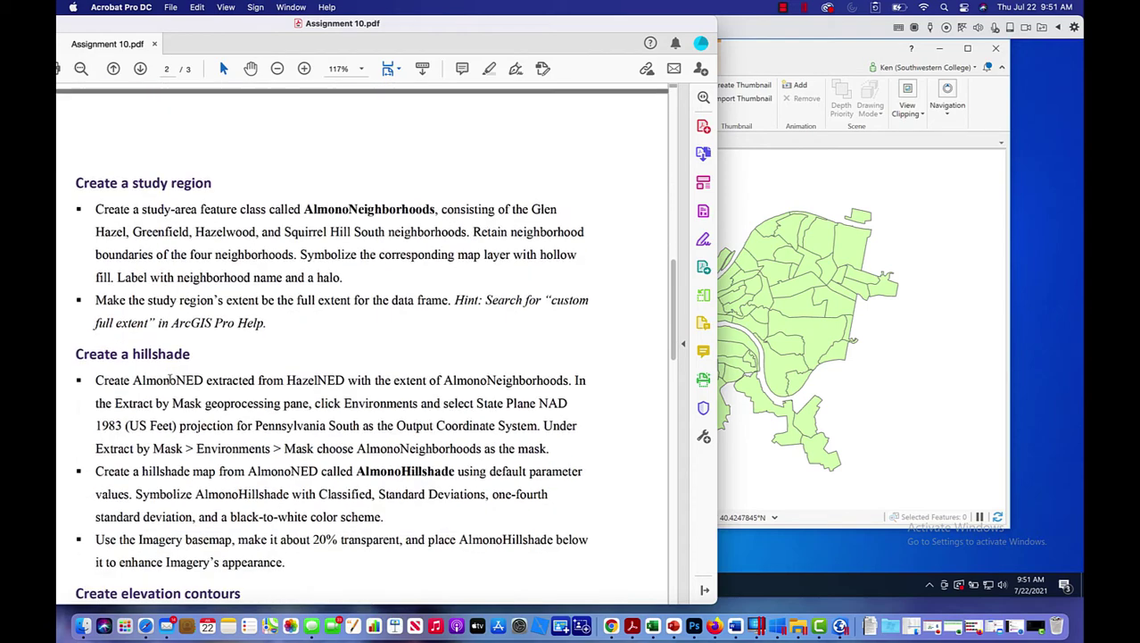
{"action": "scroll", "coordinate": [169, 380], "scroll_direction": "down", "scroll_amount": 2}
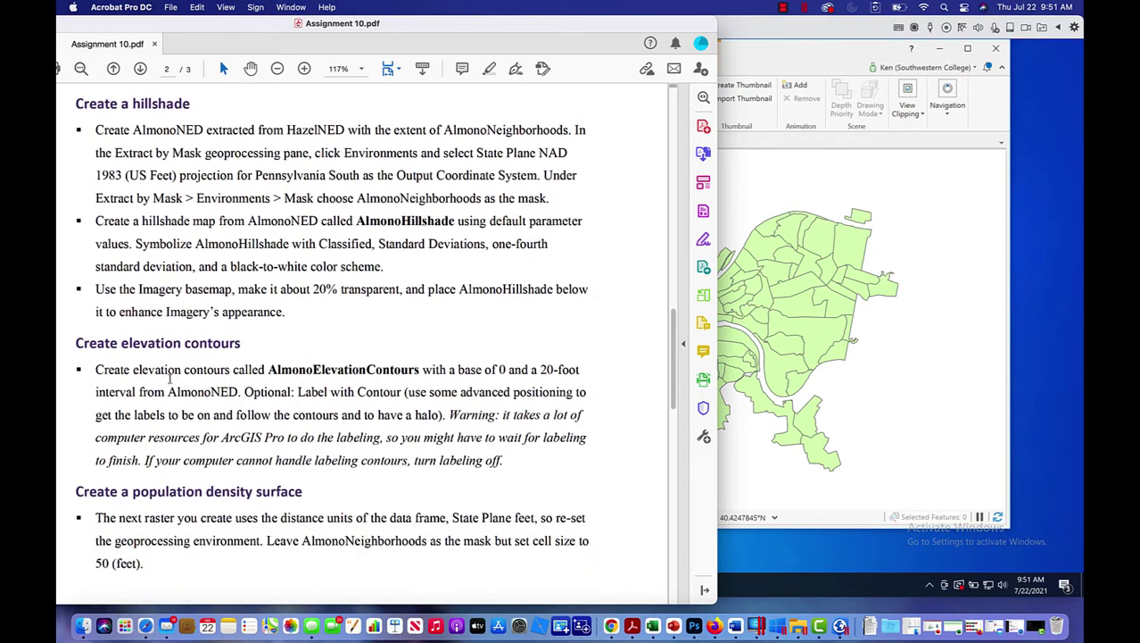
{"action": "scroll", "coordinate": [170, 378], "scroll_direction": "up", "scroll_amount": 5}
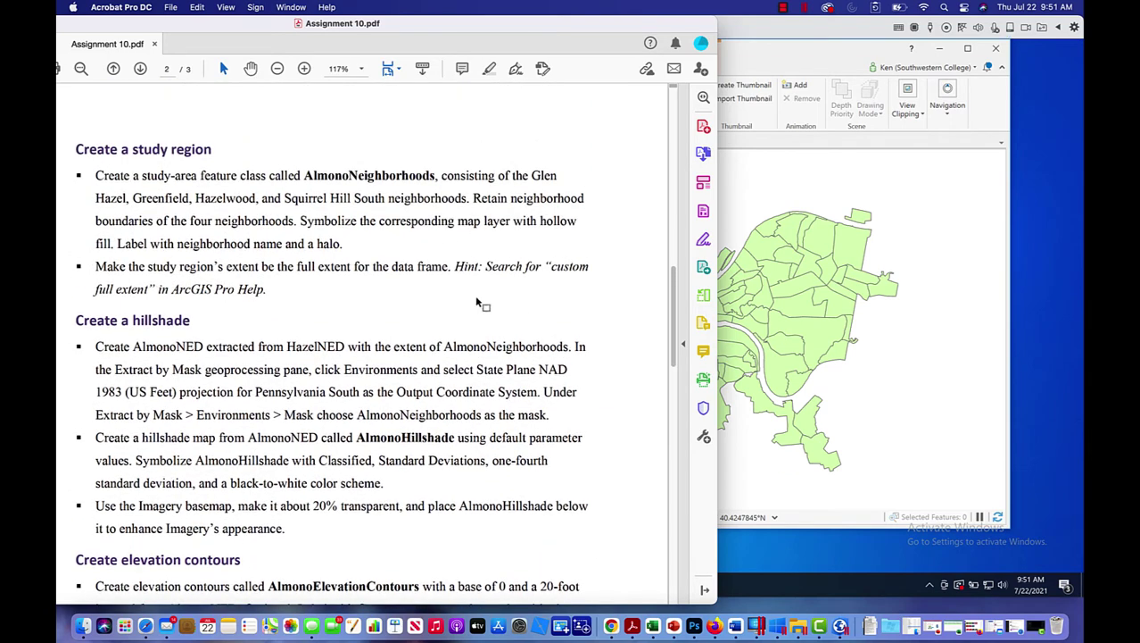
{"action": "scroll", "coordinate": [476, 297], "scroll_direction": "up", "scroll_amount": 2}
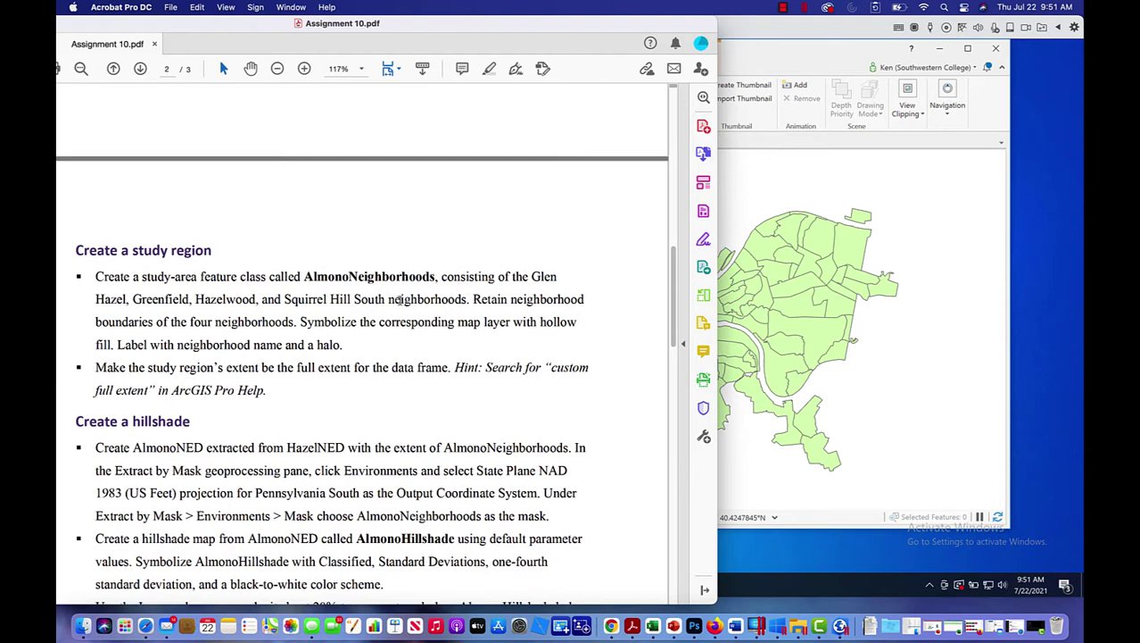
- Back in ArcGIS Pro, review the 94-record Neighborhoods attribute table, then close it
{"action": "left_click", "coordinate": [845, 29]}
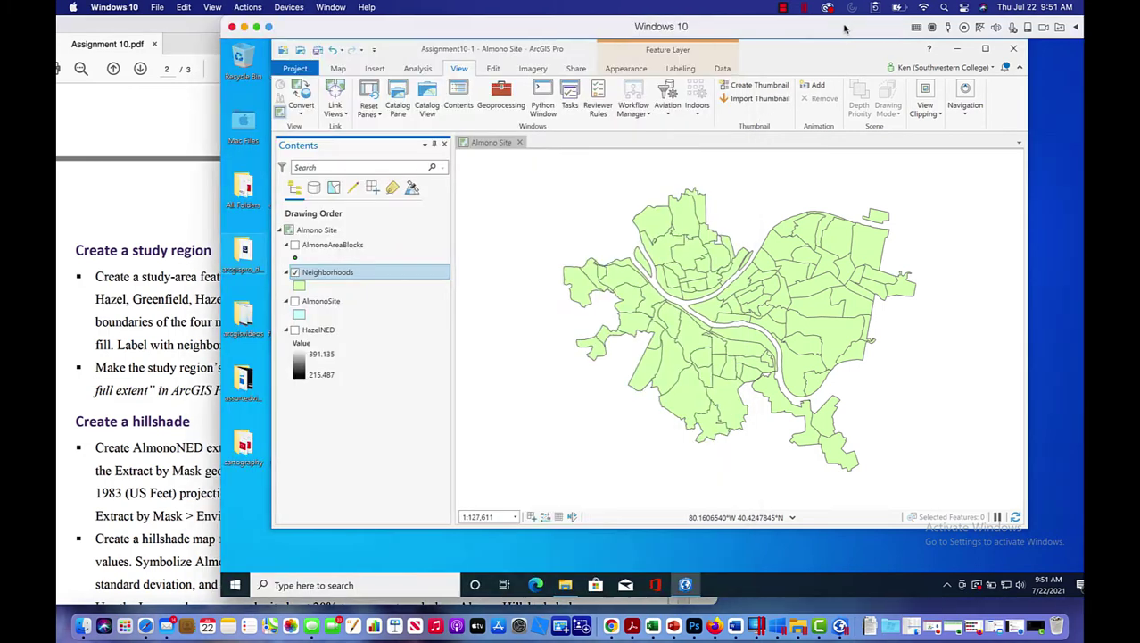
{"action": "left_click_drag", "start_coordinate": [844, 29], "coordinate": [889, 25]}
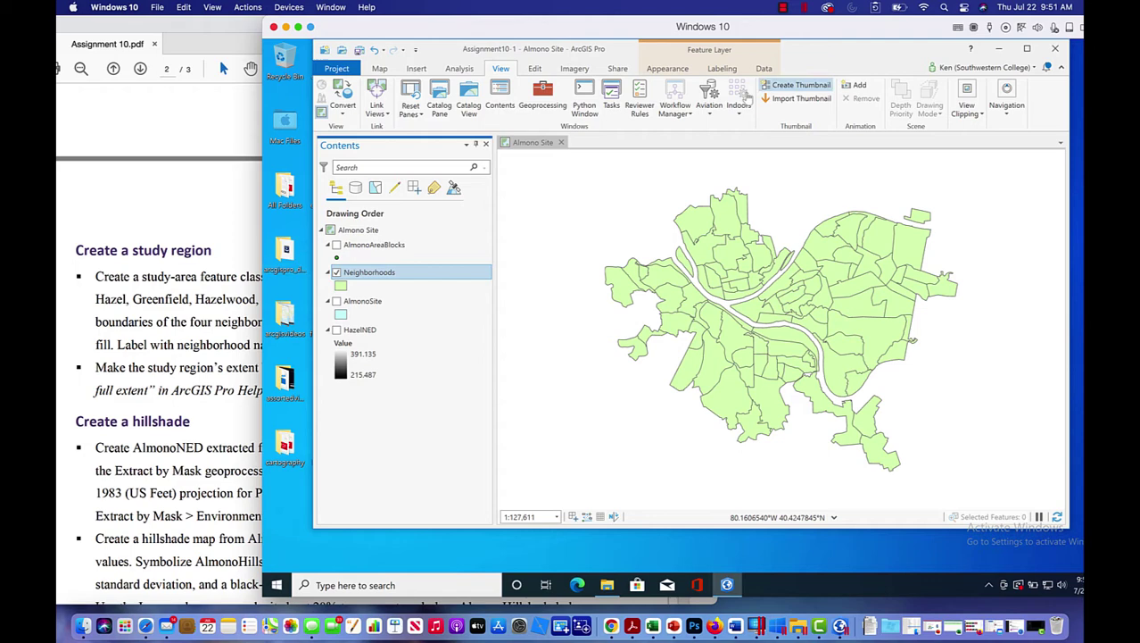
{"action": "right_click", "coordinate": [391, 275]}
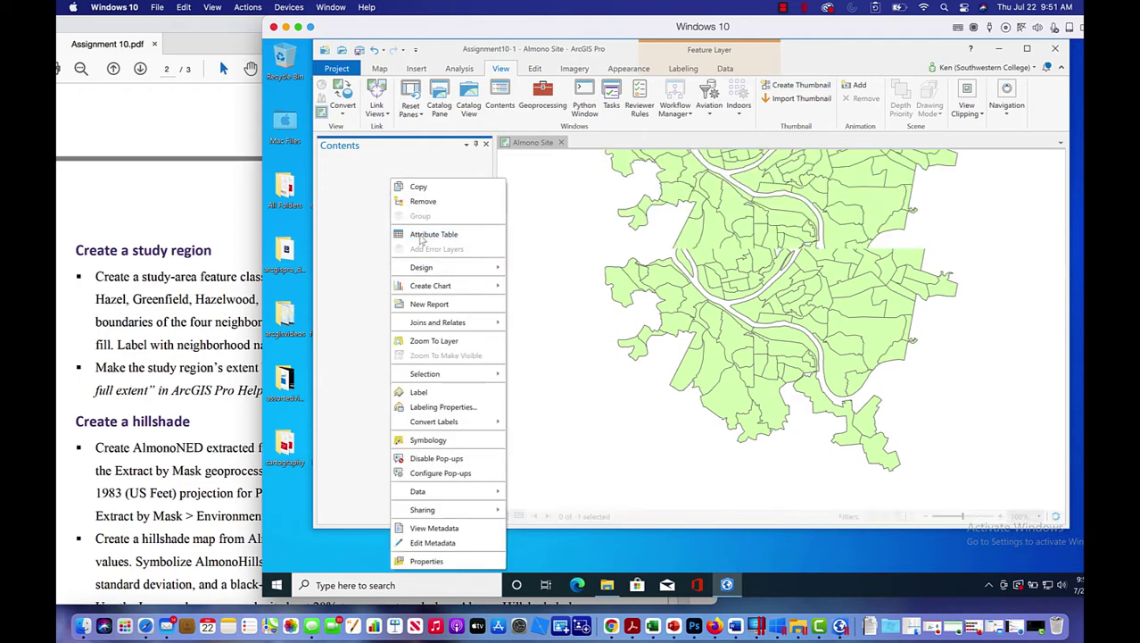
{"action": "left_click", "coordinate": [425, 234]}
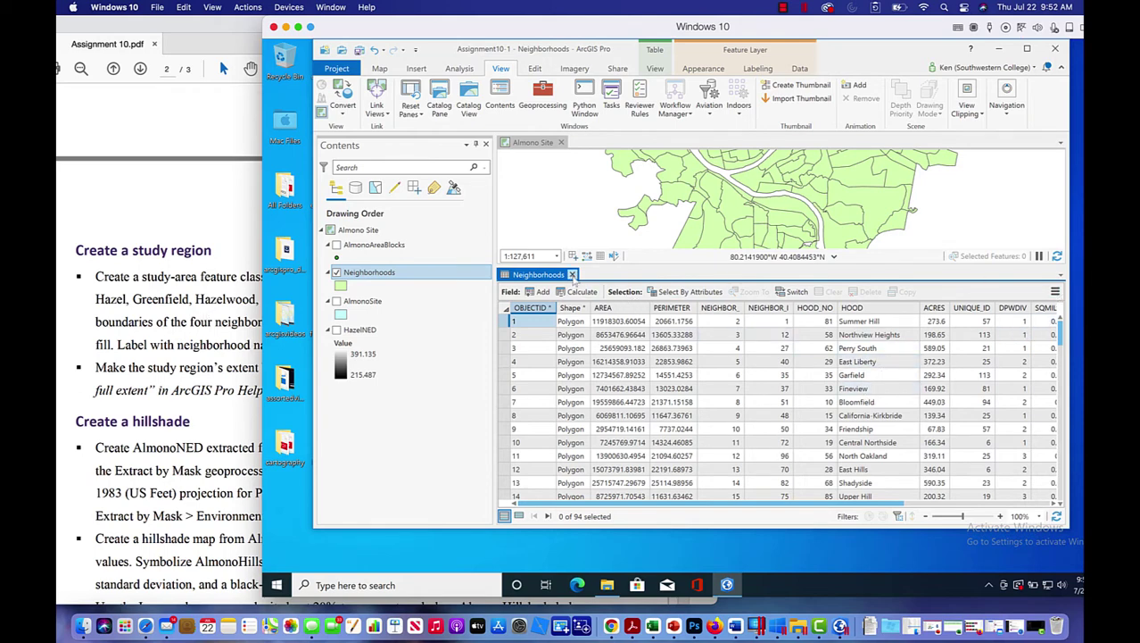
{"action": "left_click", "coordinate": [572, 274]}
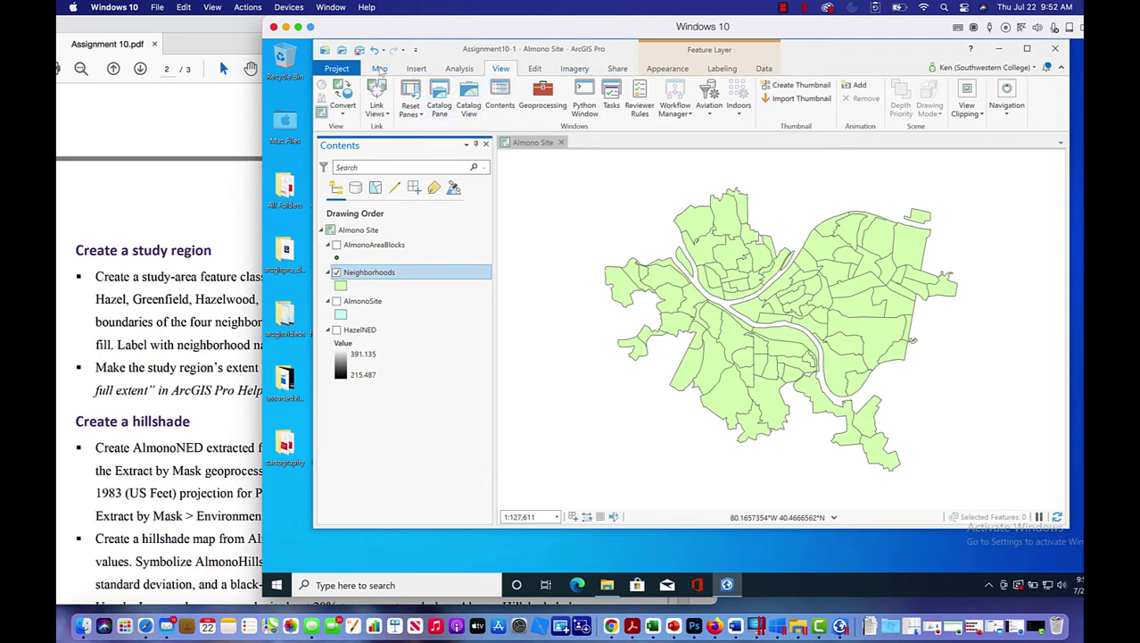
- Start a Select By Attributes query on Neighborhoods with the clause HOOD is equal Glen Hazel
{"action": "left_click", "coordinate": [380, 70]}
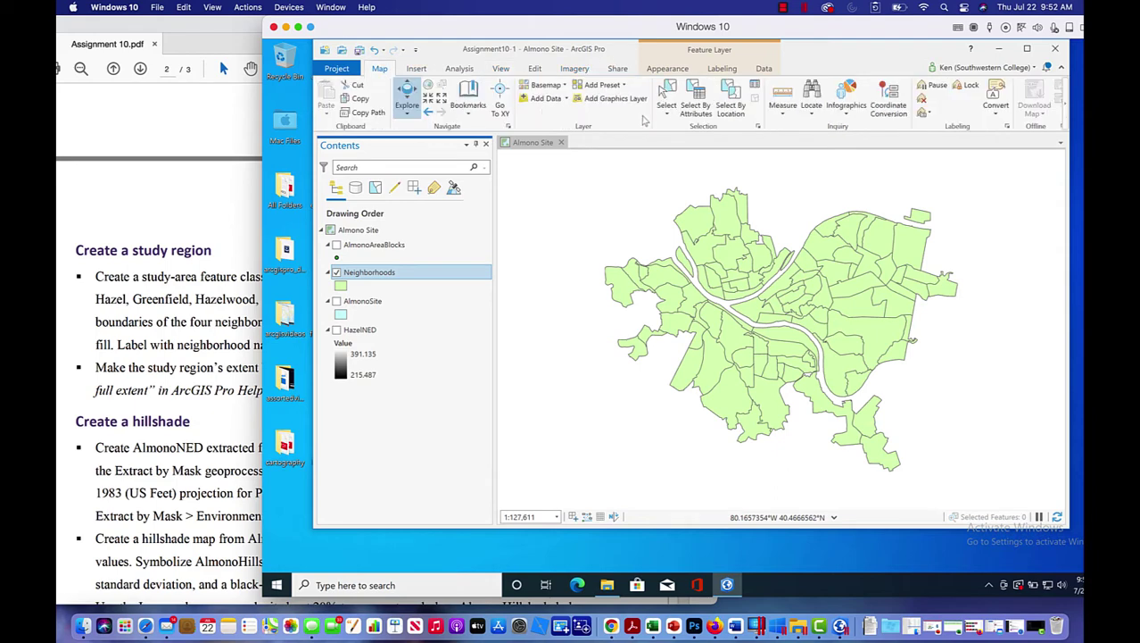
{"action": "left_click", "coordinate": [701, 104]}
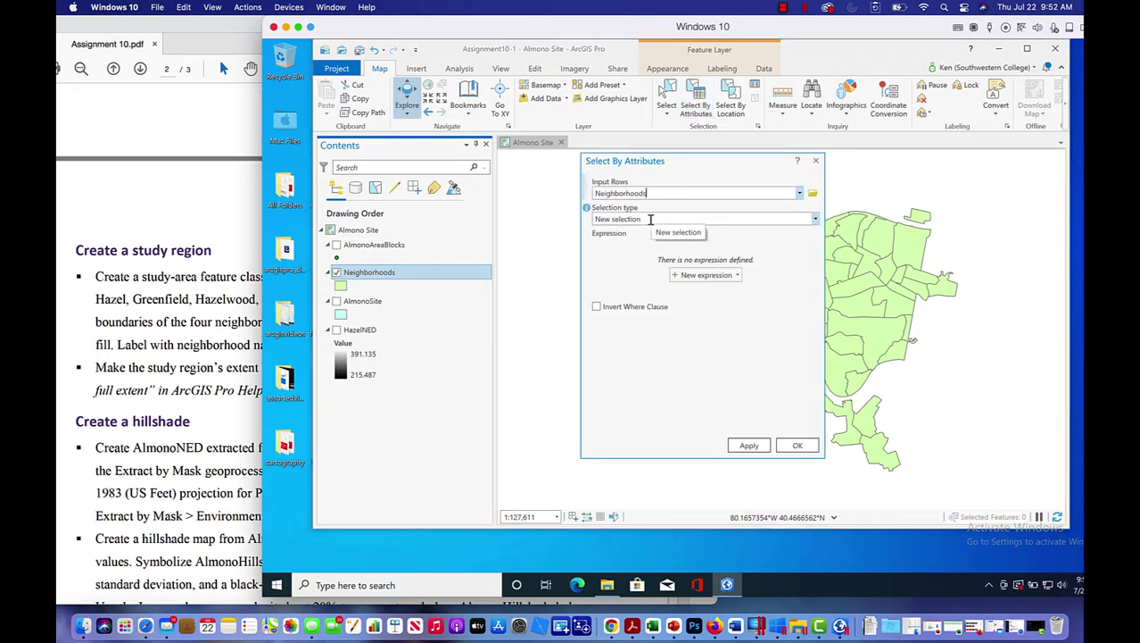
{"action": "left_click", "coordinate": [693, 277]}
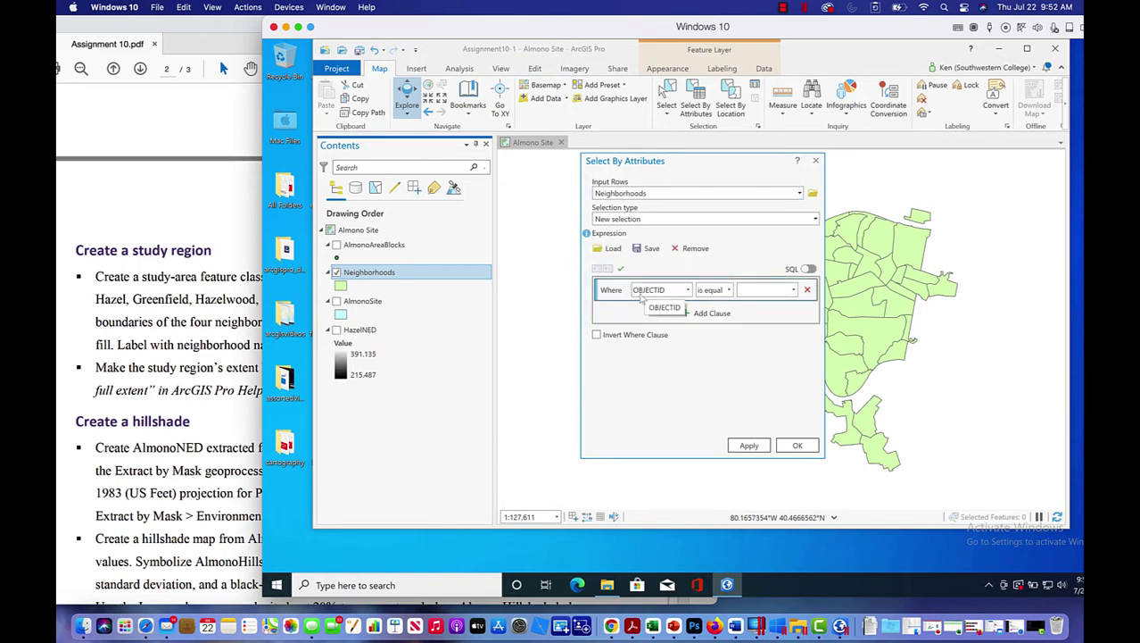
{"action": "left_click", "coordinate": [688, 290]}
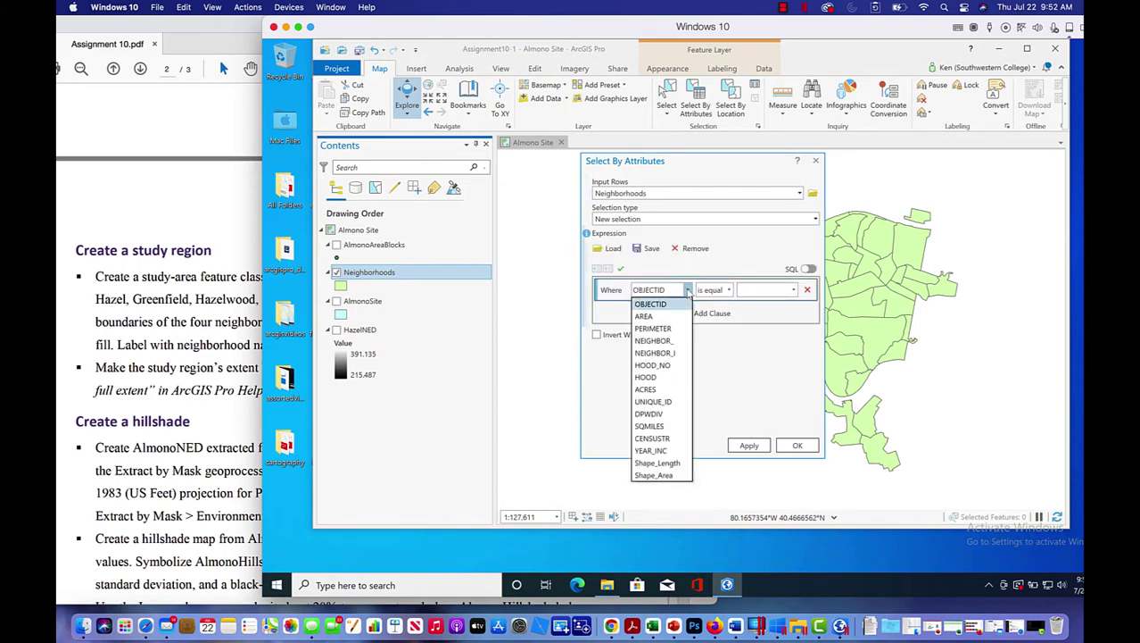
{"action": "left_click", "coordinate": [659, 378]}
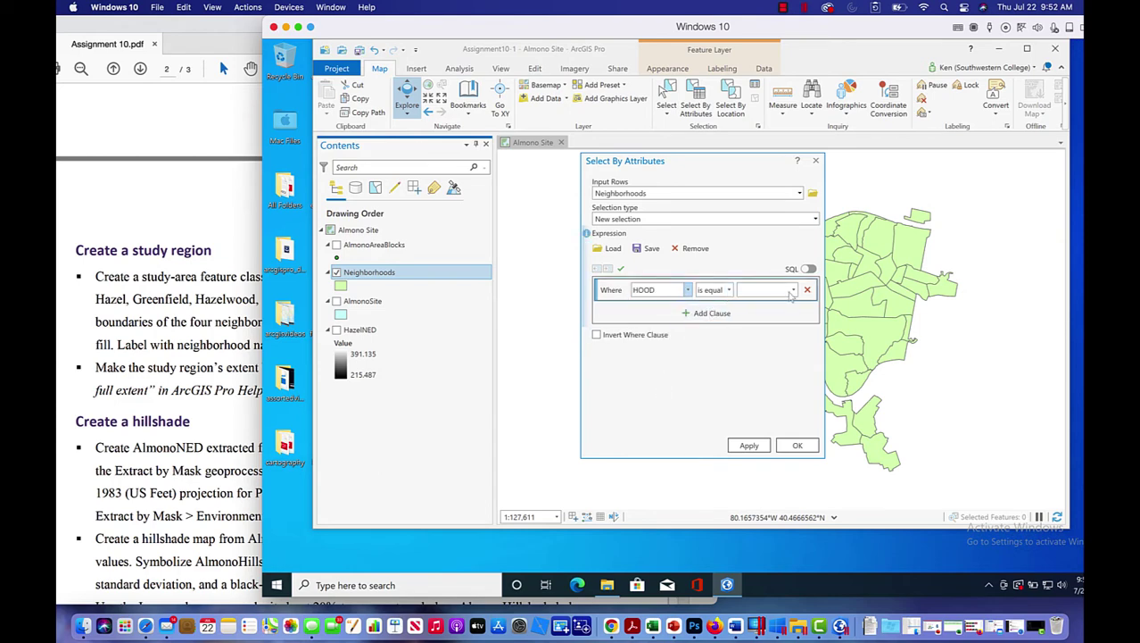
{"action": "left_click", "coordinate": [138, 347]}
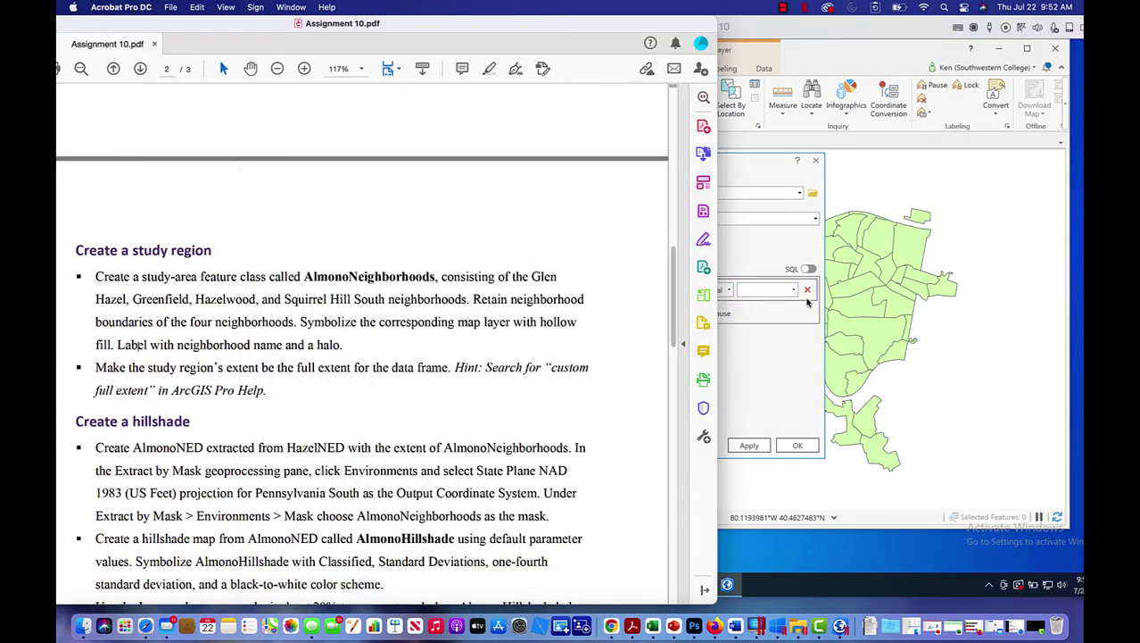
{"action": "left_click", "coordinate": [781, 362]}
{"action": "left_click", "coordinate": [793, 290]}
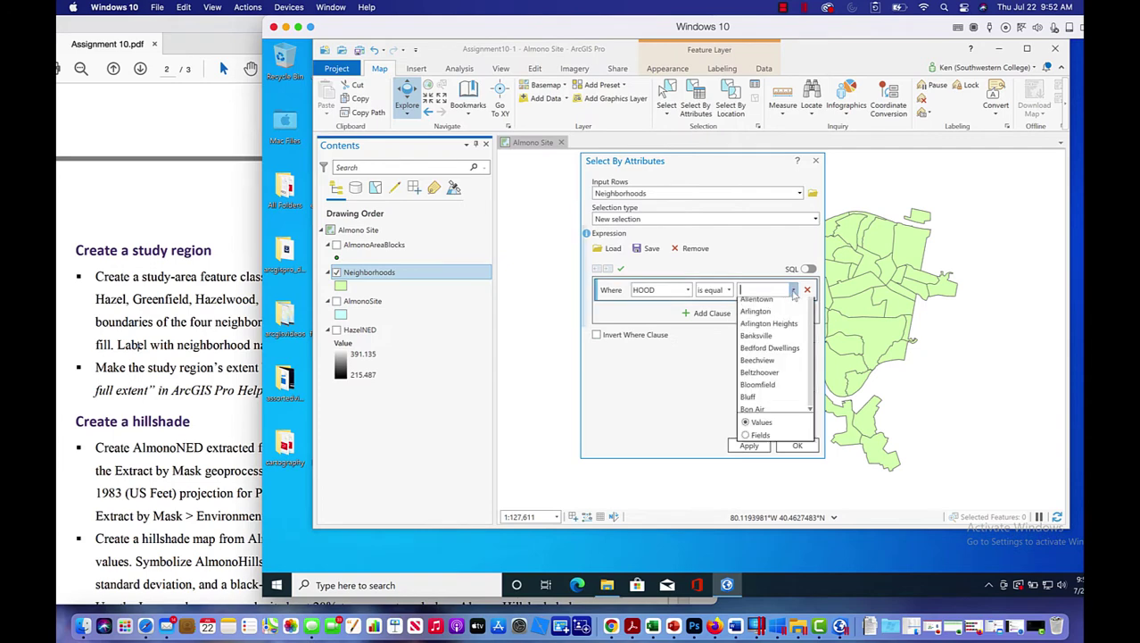
{"action": "left_click_drag", "start_coordinate": [812, 315], "coordinate": [814, 357]}
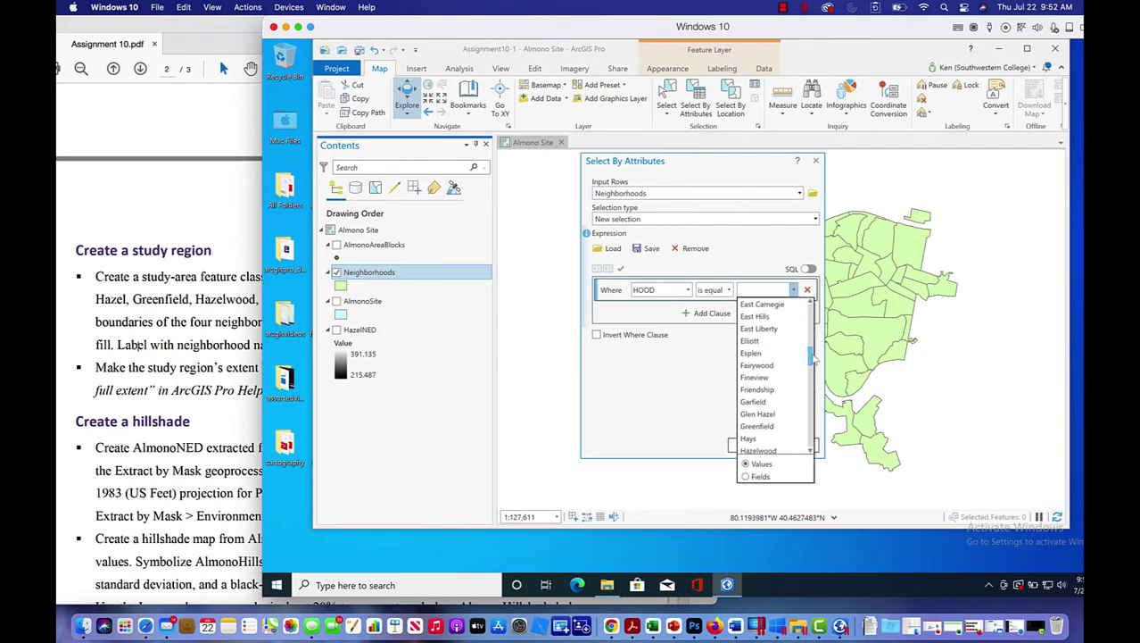
{"action": "left_click", "coordinate": [758, 414]}
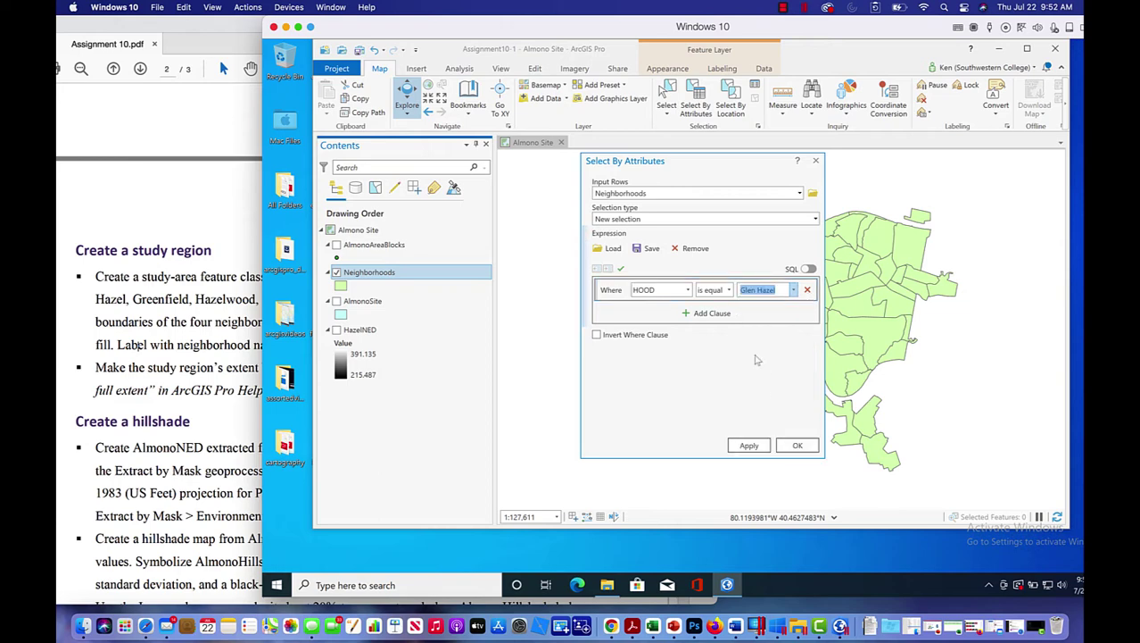
- Add a second clause: Or HOOD is equal Greenfield
{"action": "left_click", "coordinate": [711, 313]}
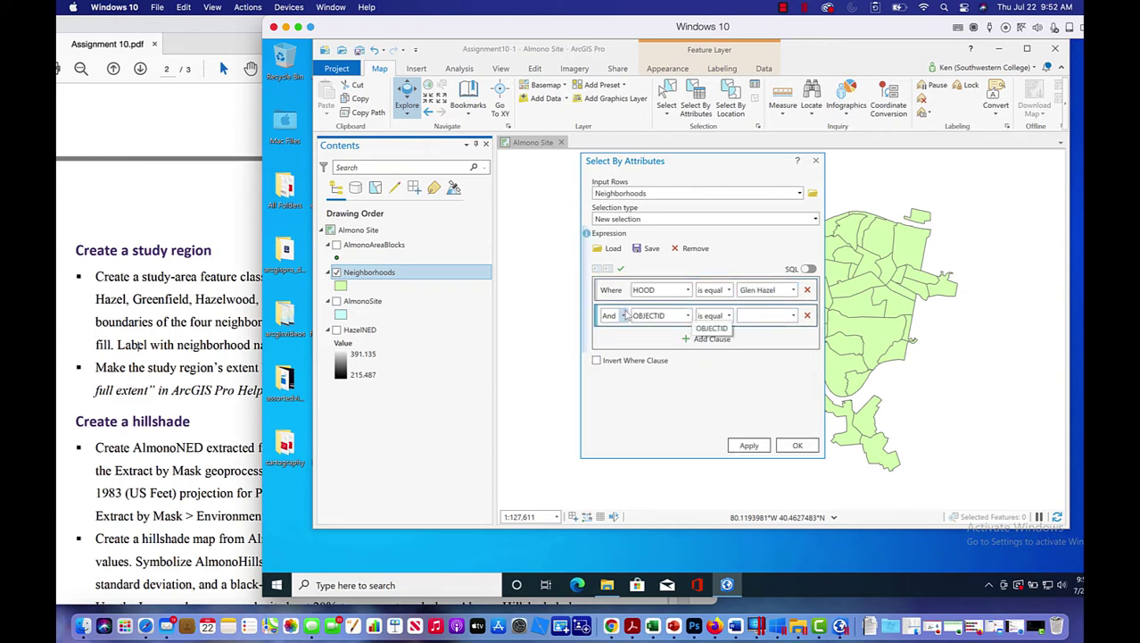
{"action": "left_click", "coordinate": [624, 316]}
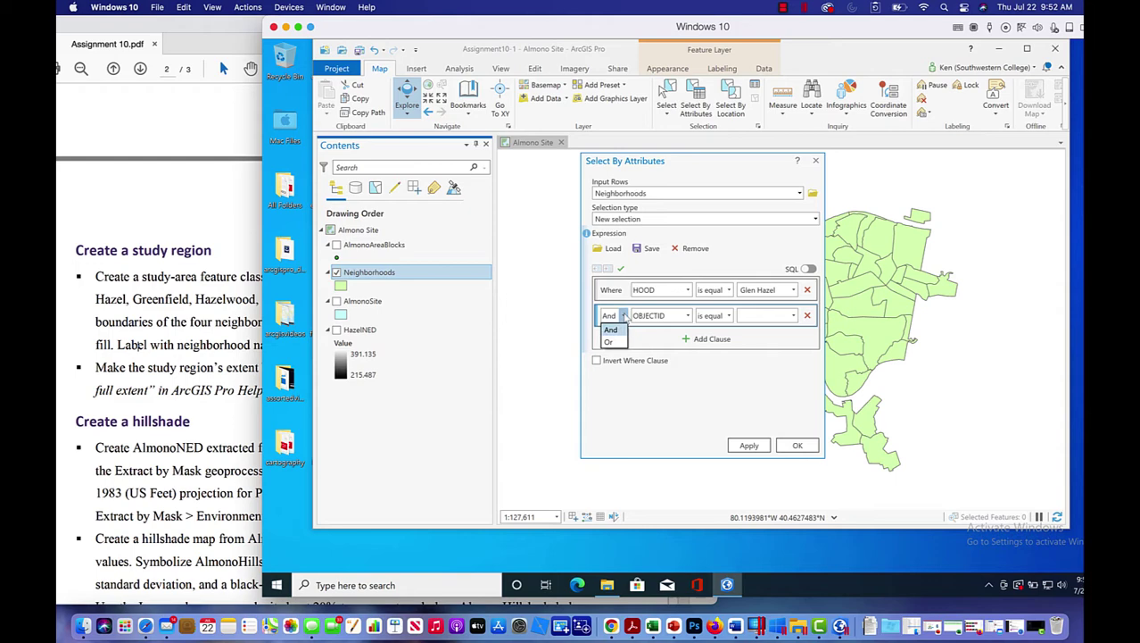
{"action": "left_click", "coordinate": [615, 343]}
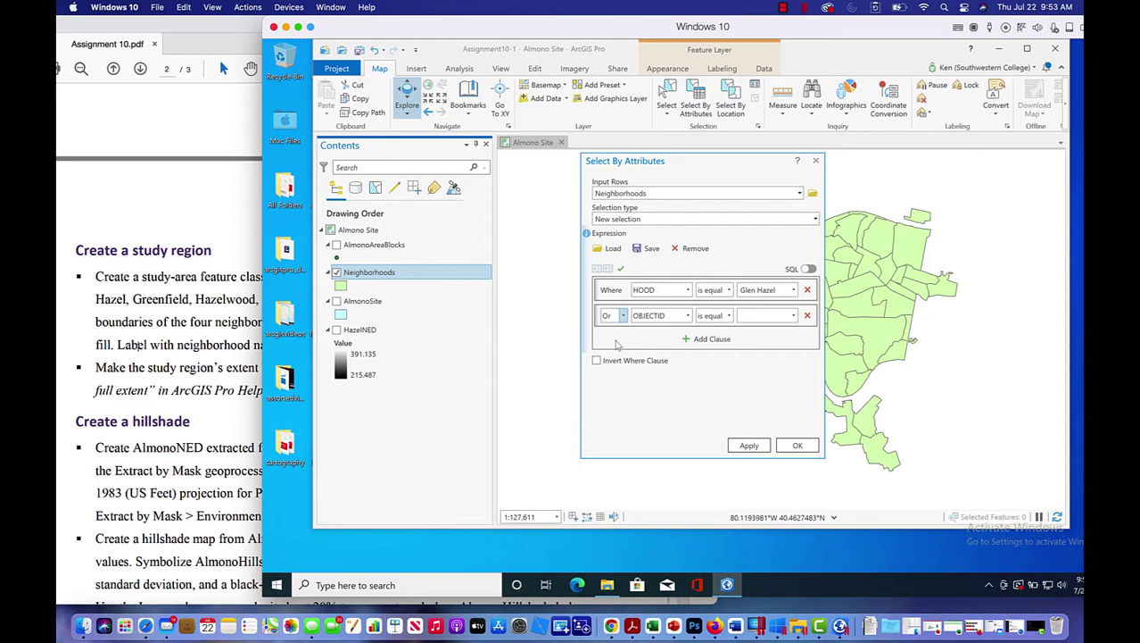
{"action": "left_click", "coordinate": [688, 315]}
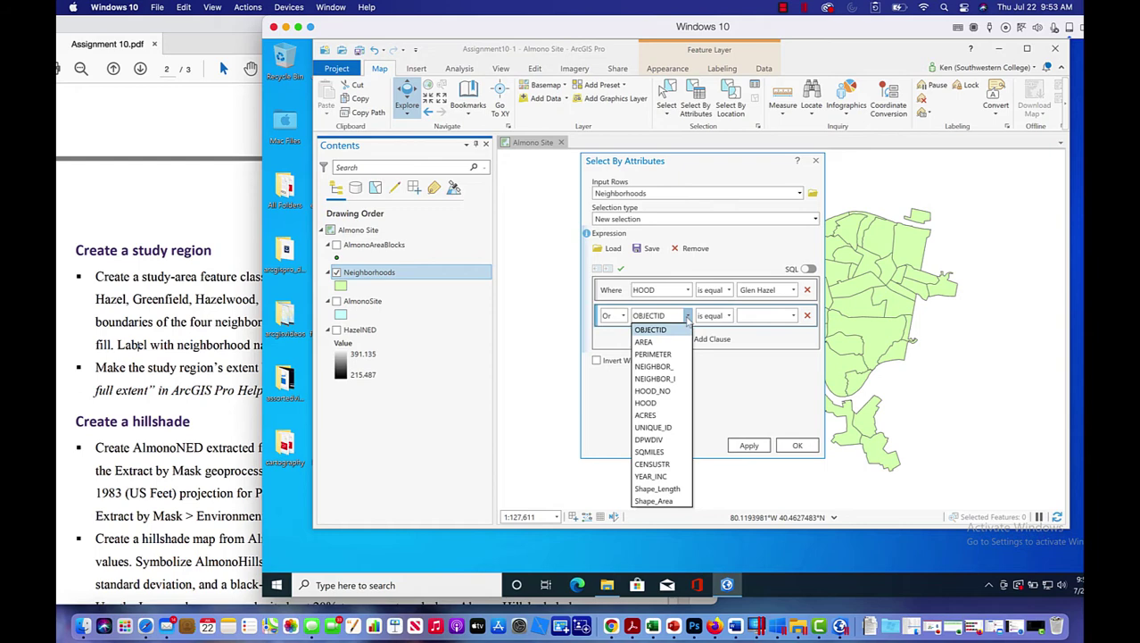
{"action": "left_click", "coordinate": [645, 403]}
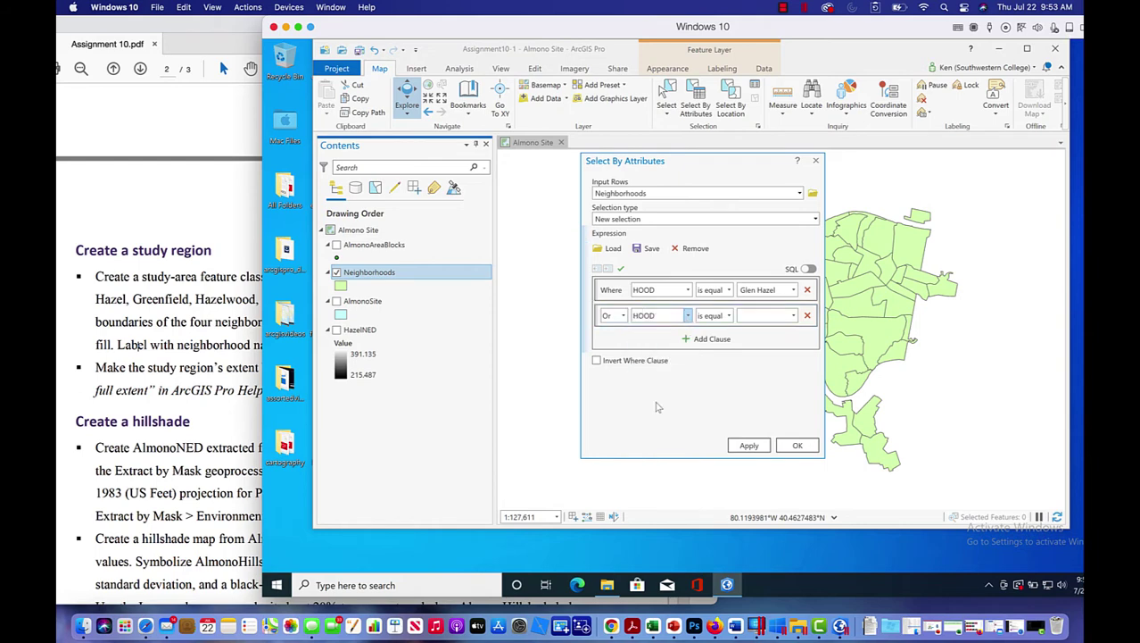
{"action": "left_click", "coordinate": [793, 316]}
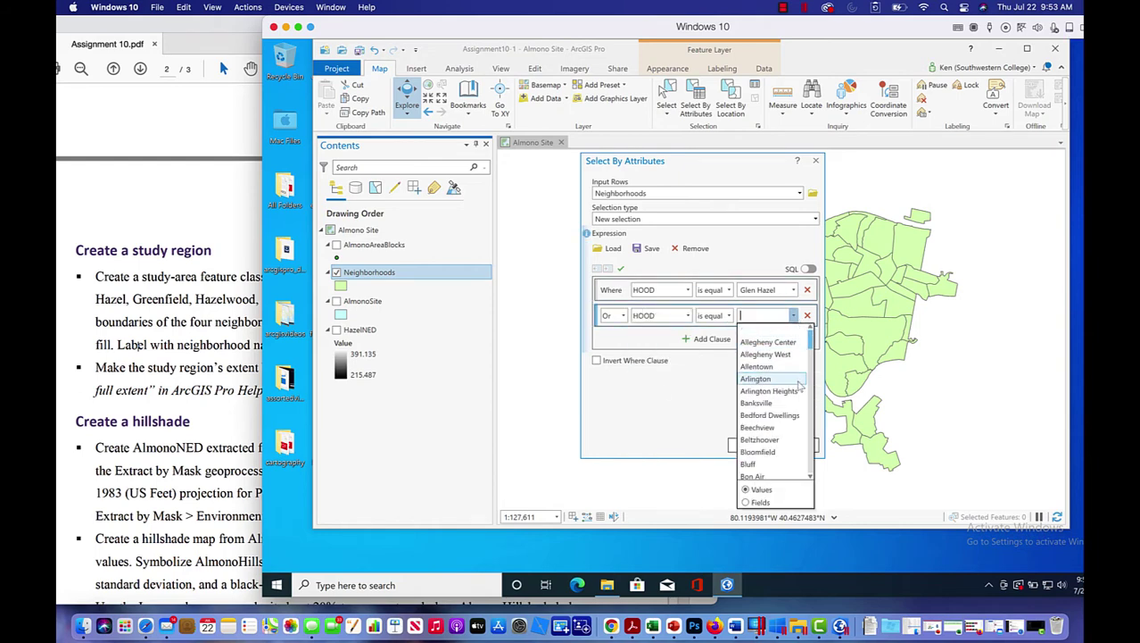
{"action": "left_click_drag", "start_coordinate": [810, 337], "coordinate": [811, 384]}
{"action": "left_click", "coordinate": [773, 451]}
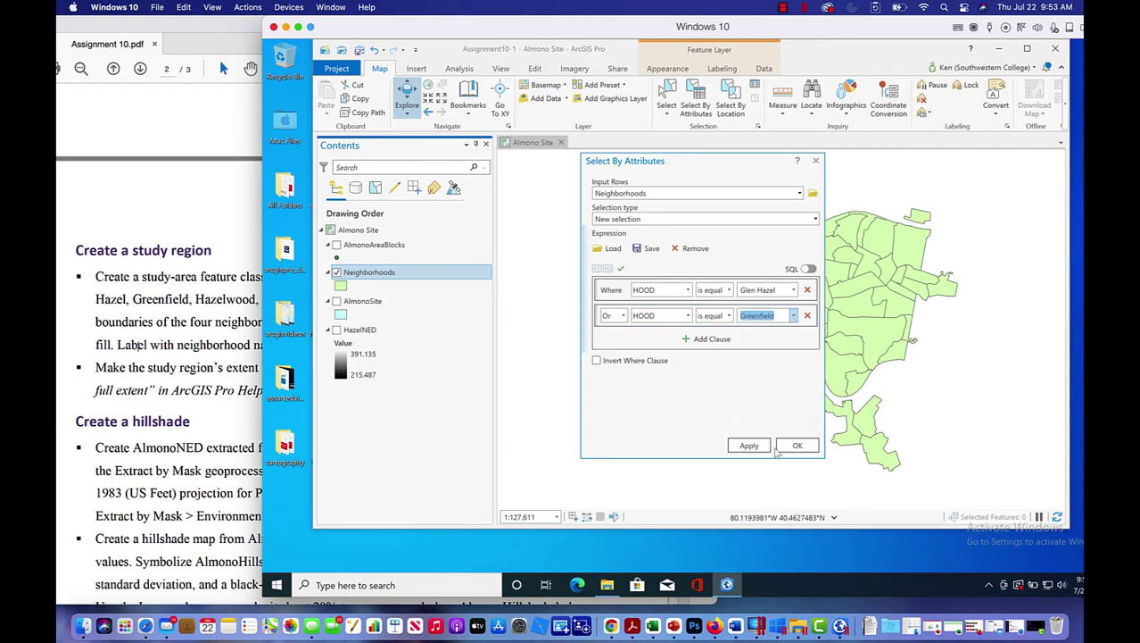
- Add a third clause: Or HOOD is equal Hazelwood
{"action": "left_click", "coordinate": [712, 339]}
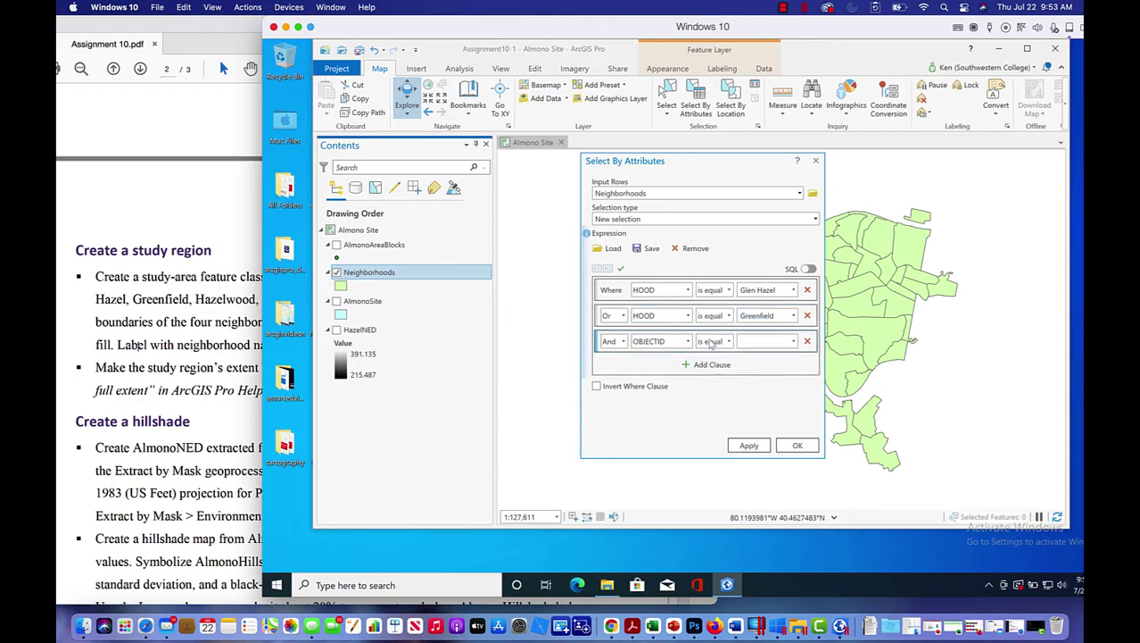
{"action": "left_click", "coordinate": [623, 341]}
{"action": "left_click", "coordinate": [609, 357]}
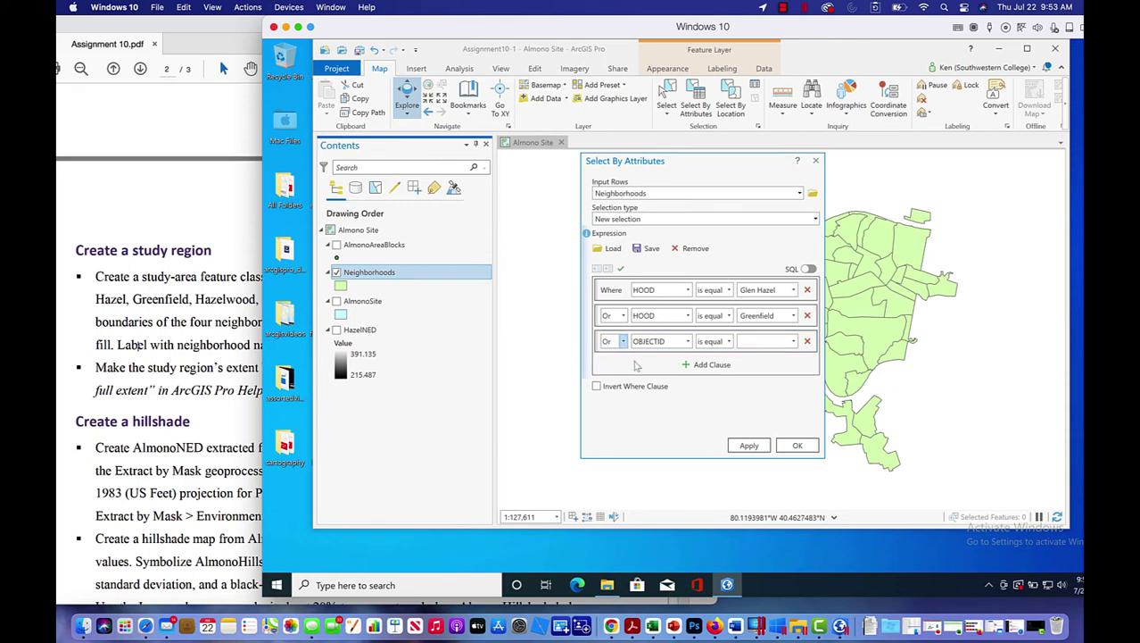
{"action": "left_click", "coordinate": [688, 342]}
{"action": "left_click", "coordinate": [649, 428]}
{"action": "left_click", "coordinate": [794, 342]}
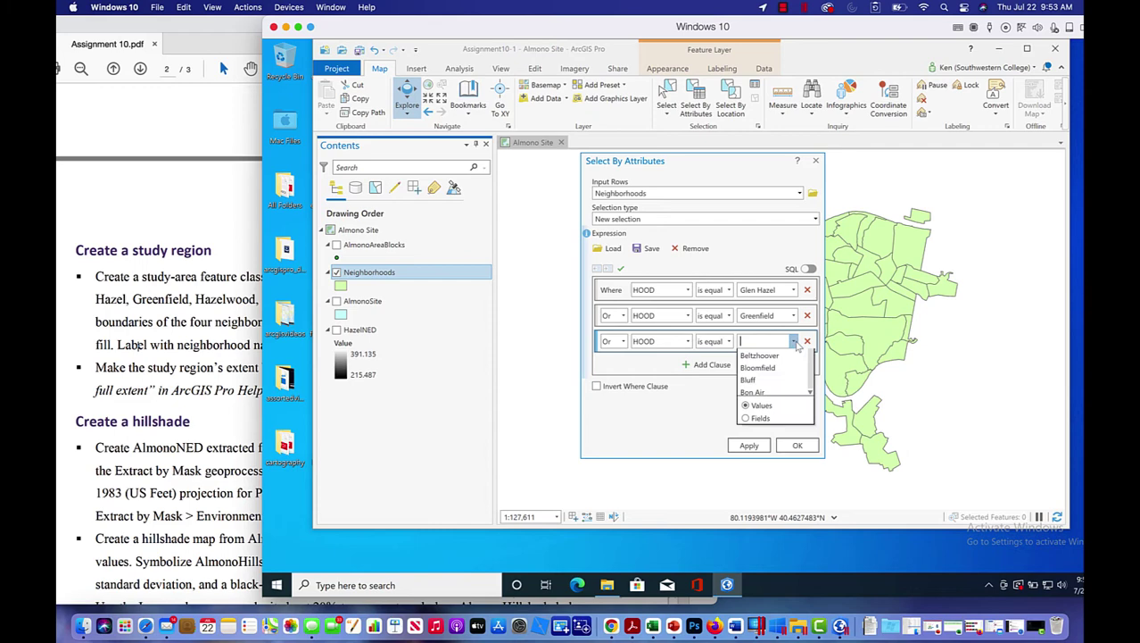
{"action": "left_click_drag", "start_coordinate": [812, 366], "coordinate": [811, 425]}
{"action": "left_click", "coordinate": [745, 400]}
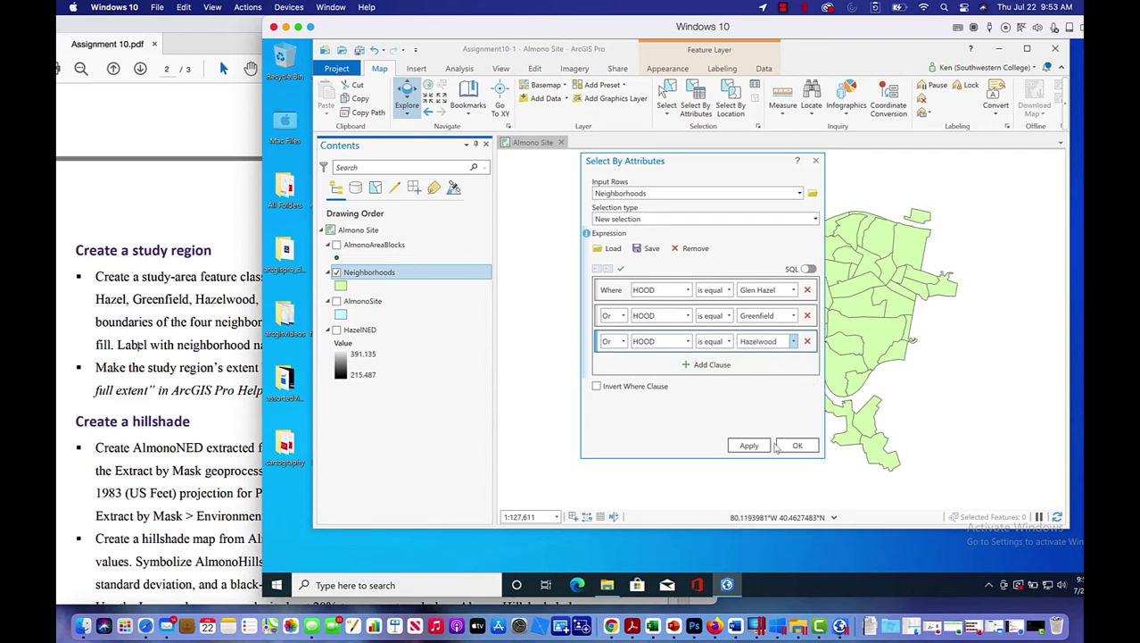
- Add a fourth clause, Or HOOD is equal Squirrel Hill South, and apply the query
{"action": "left_click", "coordinate": [711, 364]}
{"action": "left_click", "coordinate": [624, 367]}
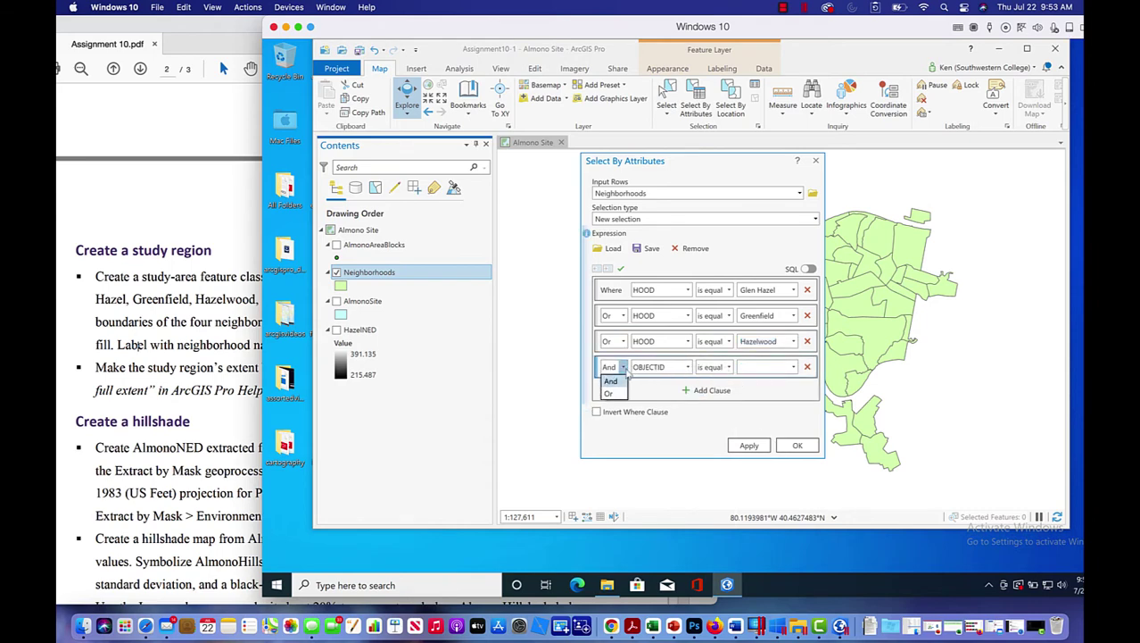
{"action": "left_click", "coordinate": [617, 393]}
{"action": "left_click", "coordinate": [687, 367]}
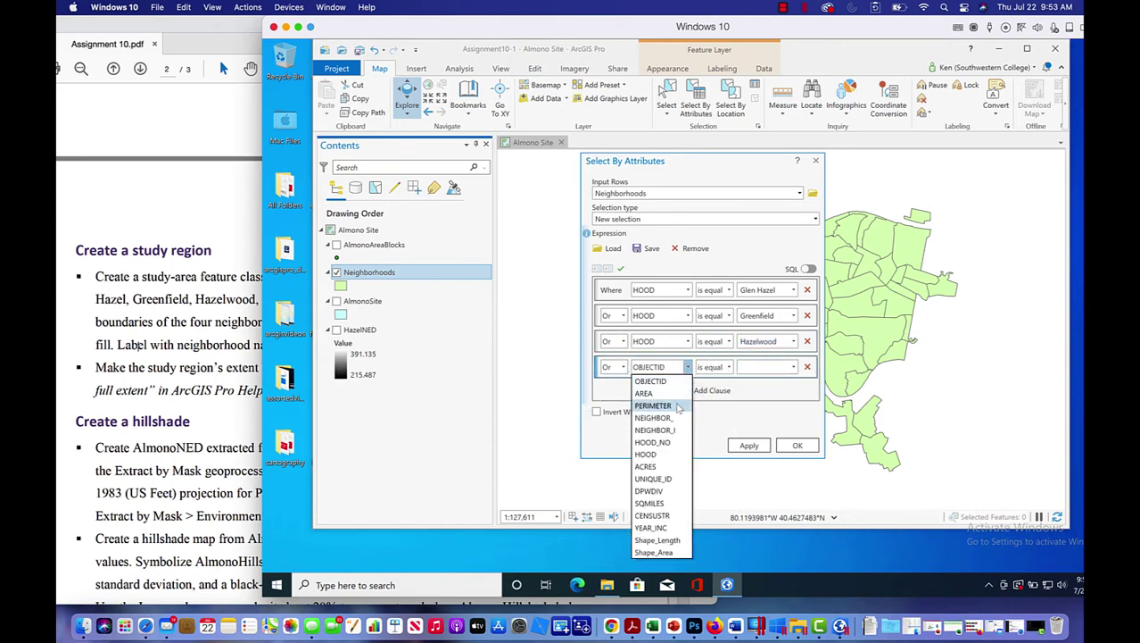
{"action": "left_click", "coordinate": [656, 451]}
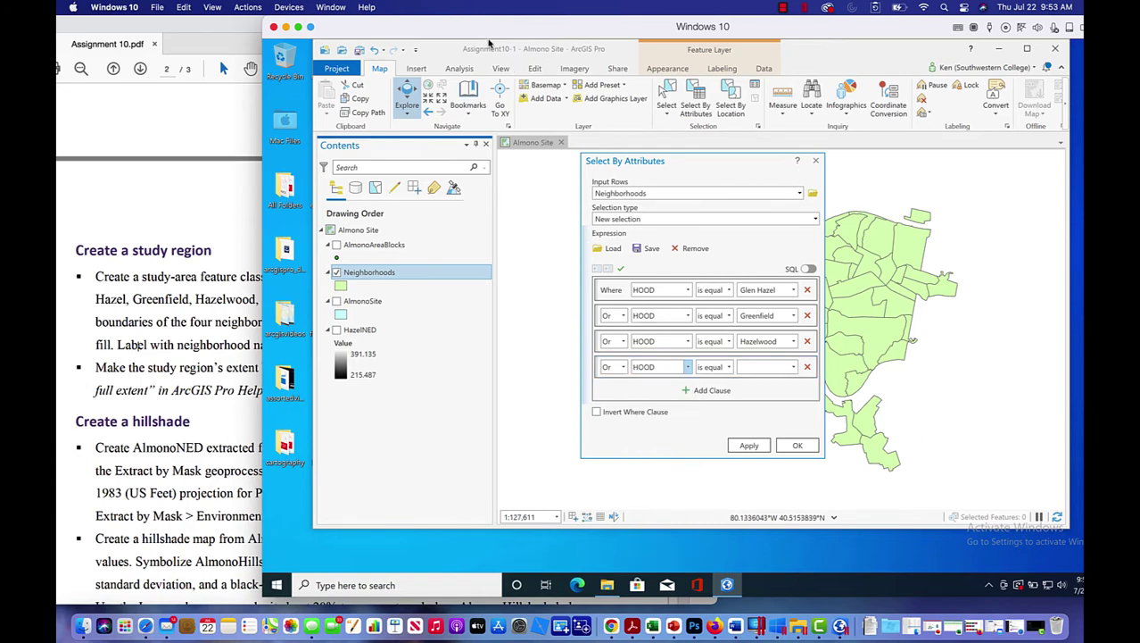
{"action": "left_click_drag", "start_coordinate": [482, 32], "coordinate": [420, 7]}
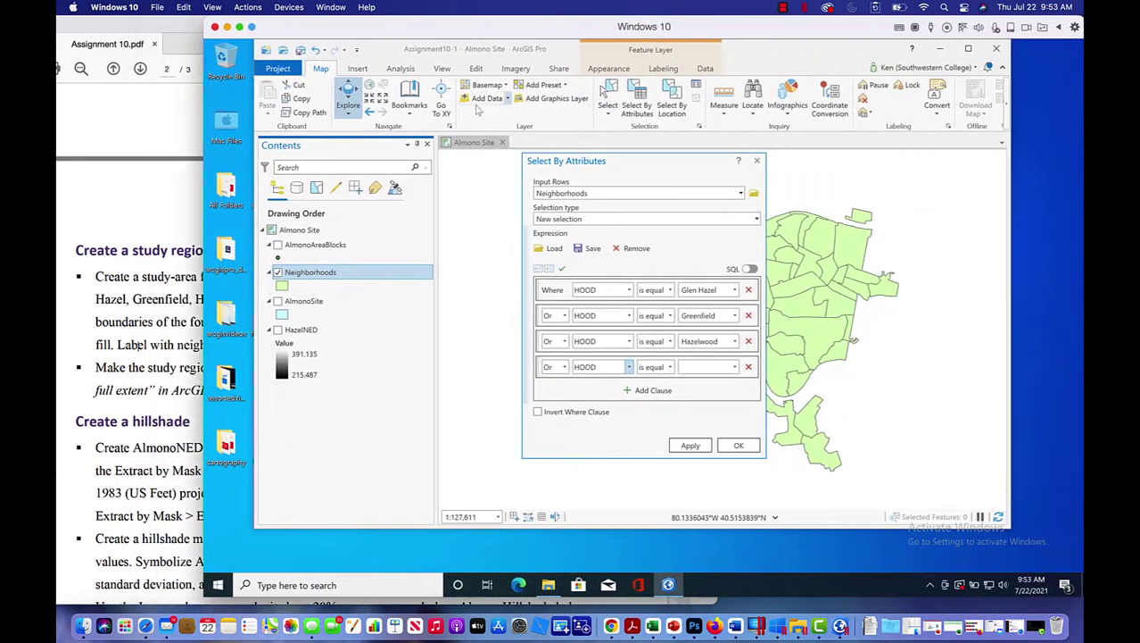
{"action": "left_click", "coordinate": [734, 367]}
{"action": "left_click_drag", "start_coordinate": [752, 386], "coordinate": [752, 504]}
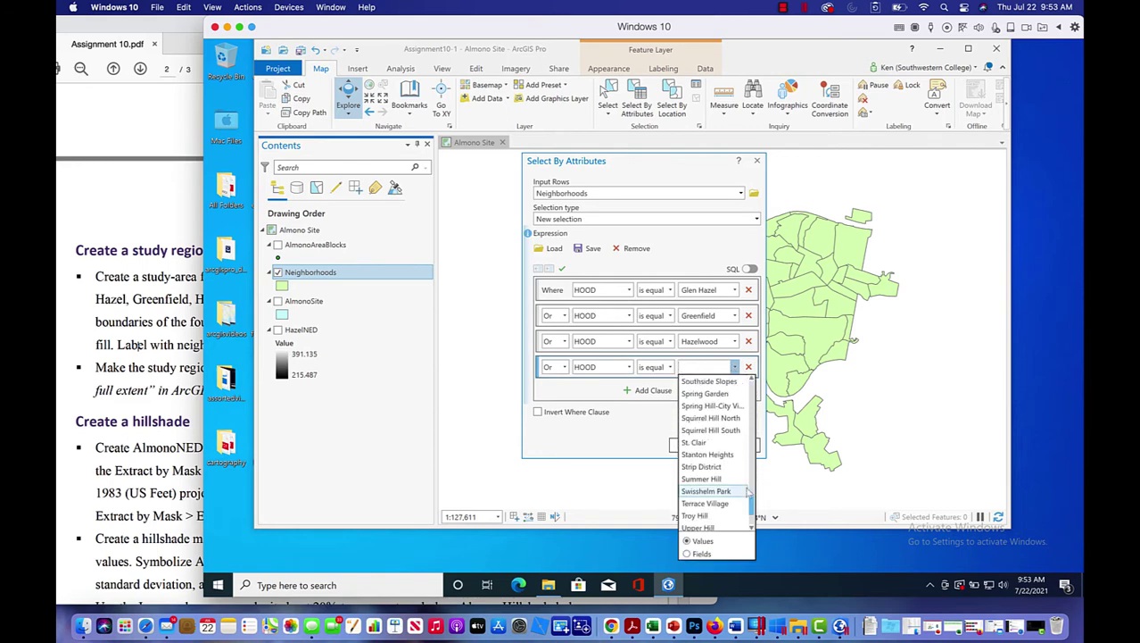
{"action": "left_click", "coordinate": [711, 430]}
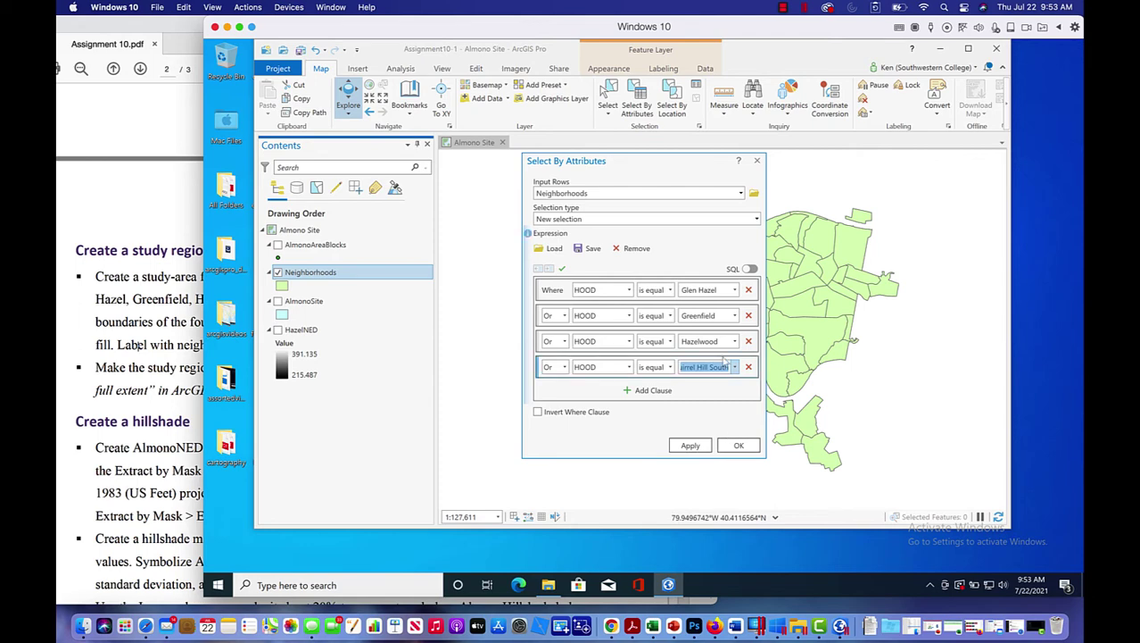
{"action": "left_click", "coordinate": [692, 445]}
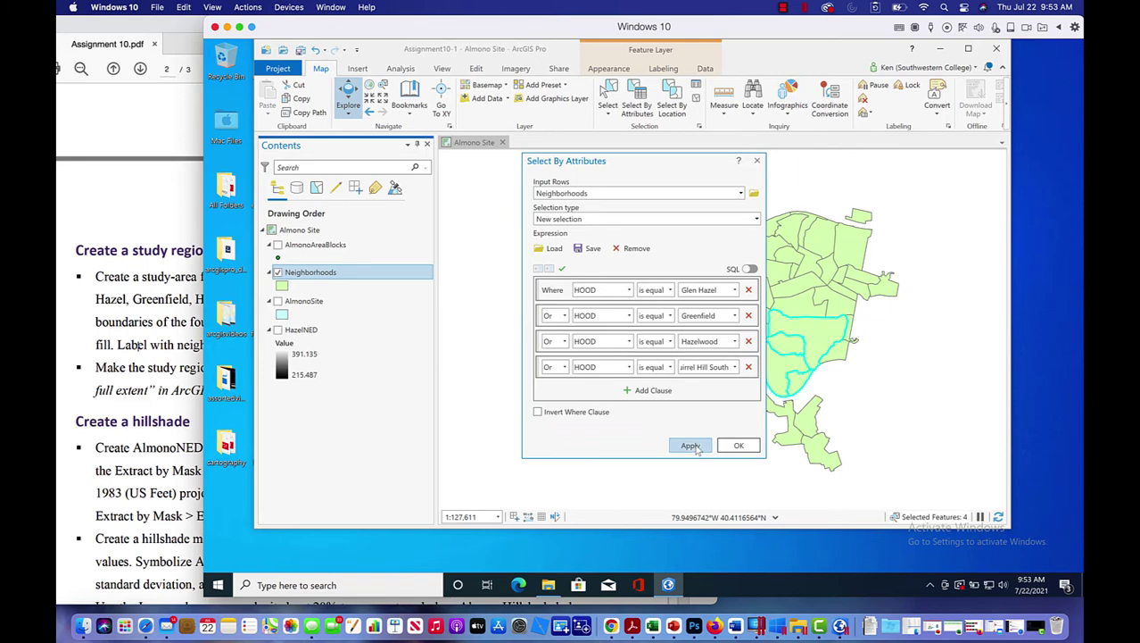
- Confirm the four-neighborhood query with OK and close the Assignment10-1 File Explorer window
{"action": "left_click", "coordinate": [739, 444]}
{"action": "key", "text": "alt+Tab"}
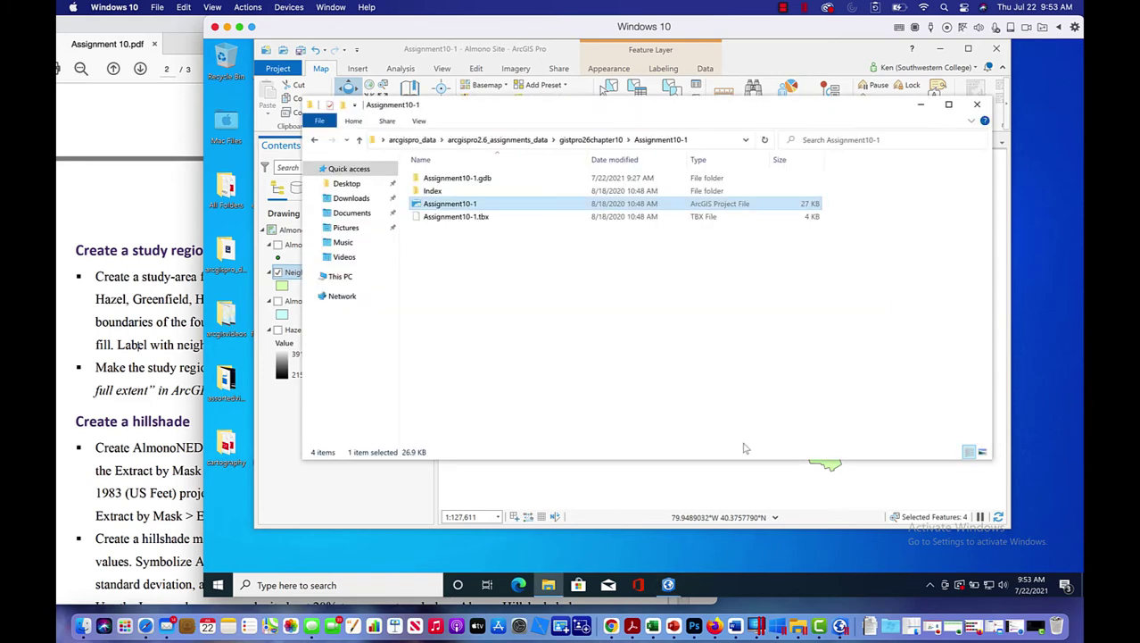
{"action": "left_click", "coordinate": [986, 106]}
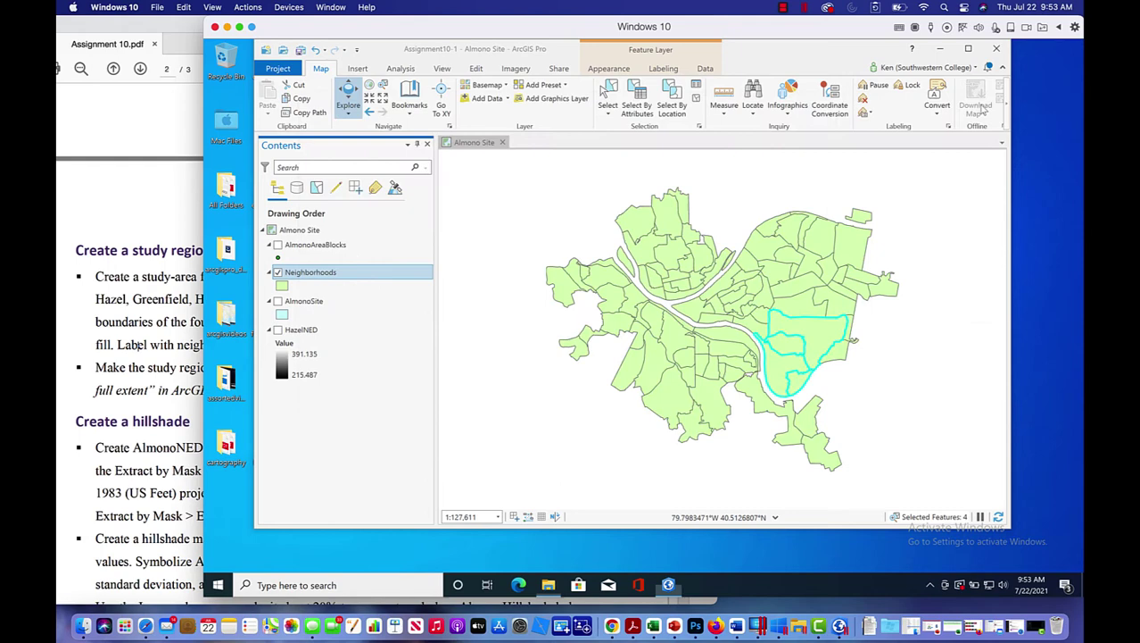
- Make a layer from the selected neighborhoods, name it AlmonoNeighborhoods, and hide Neighborhoods
{"action": "right_click", "coordinate": [311, 277]}
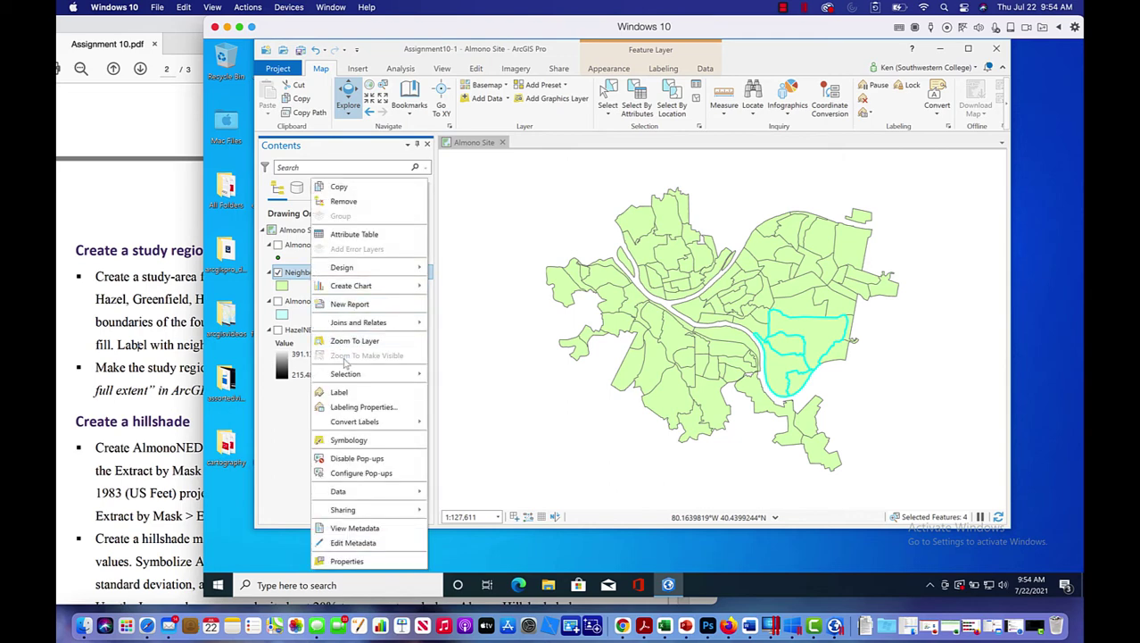
{"action": "mouse_move", "coordinate": [355, 374]}
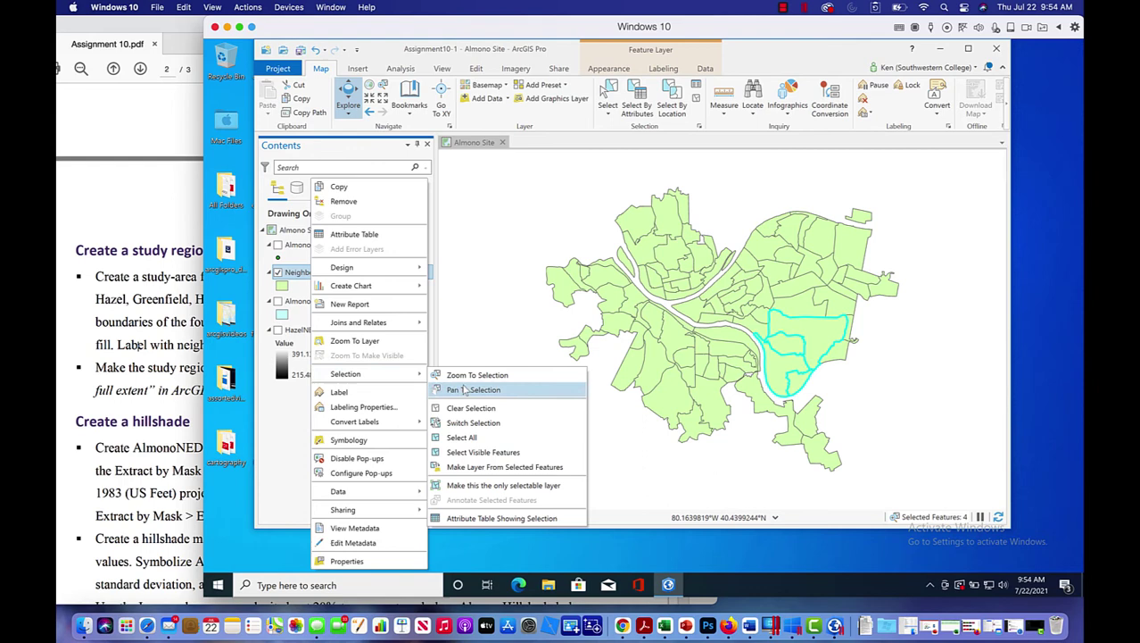
{"action": "left_click", "coordinate": [489, 467]}
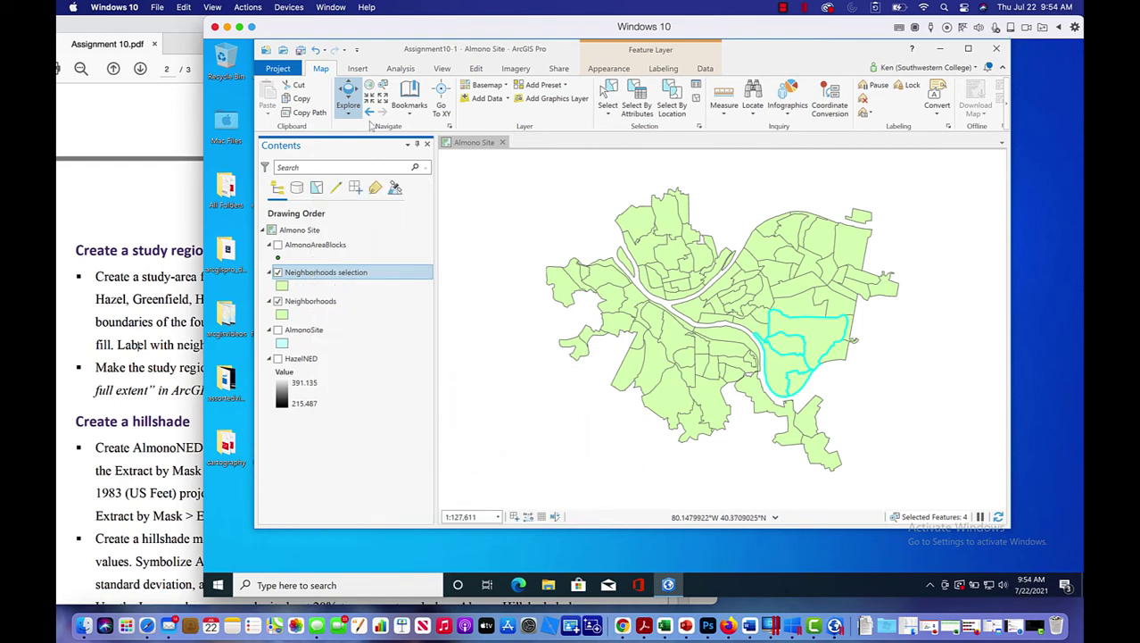
{"action": "left_click_drag", "start_coordinate": [418, 29], "coordinate": [555, 29]}
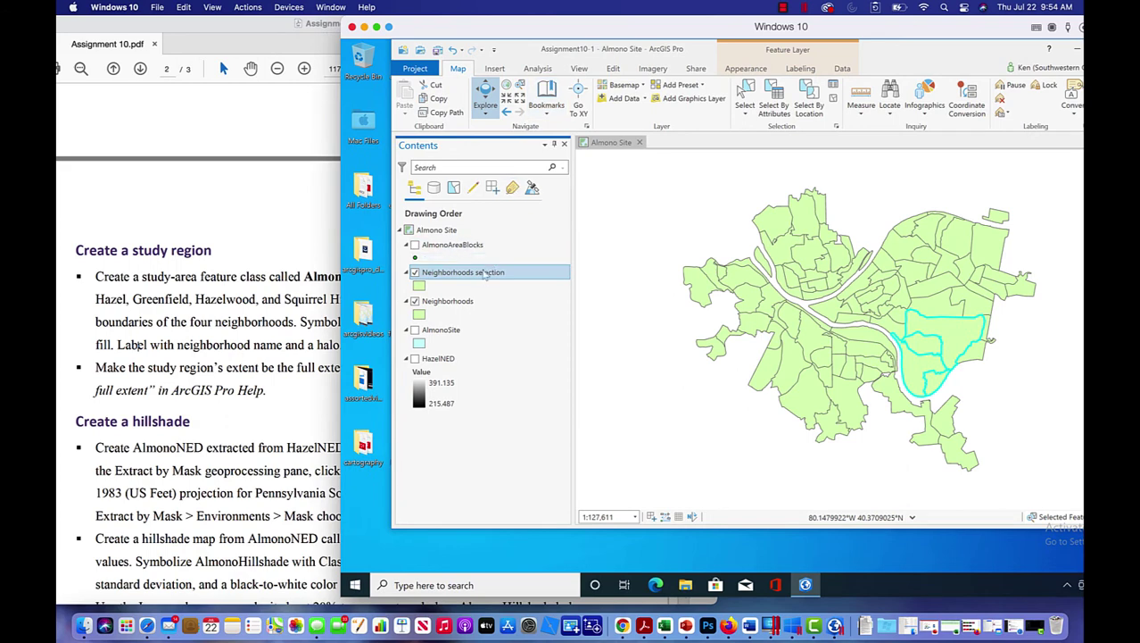
{"action": "key", "text": "F2"}
{"action": "left_click_drag", "start_coordinate": [544, 26], "coordinate": [641, 40]}
{"action": "type", "text": "Almono"}
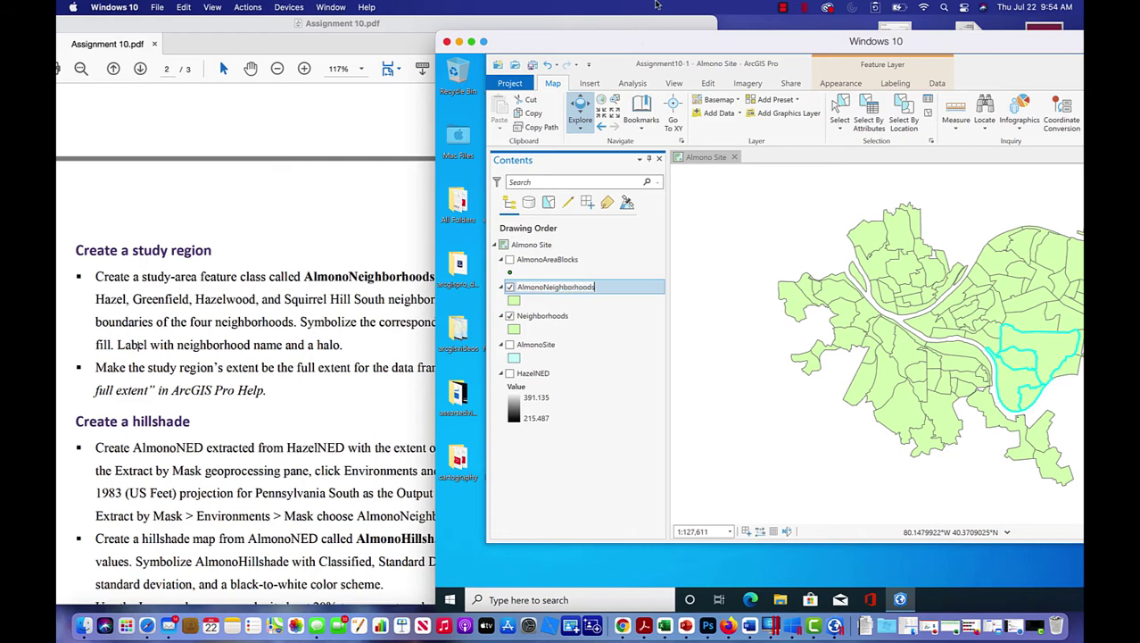
{"action": "left_click_drag", "start_coordinate": [653, 44], "coordinate": [409, 29]}
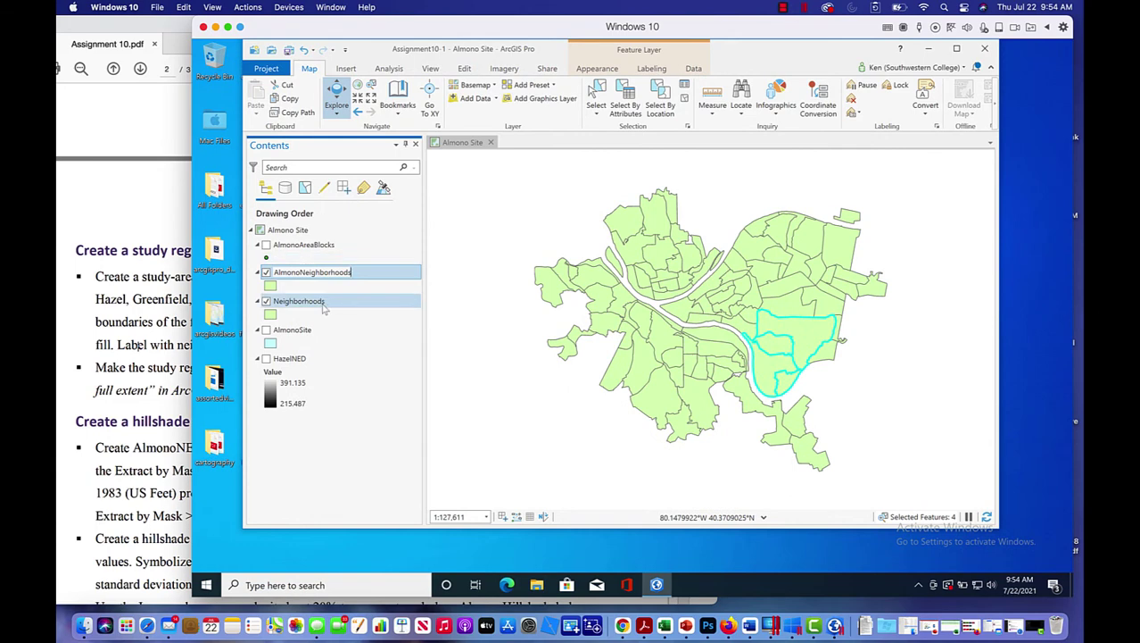
{"action": "left_click", "coordinate": [266, 301]}
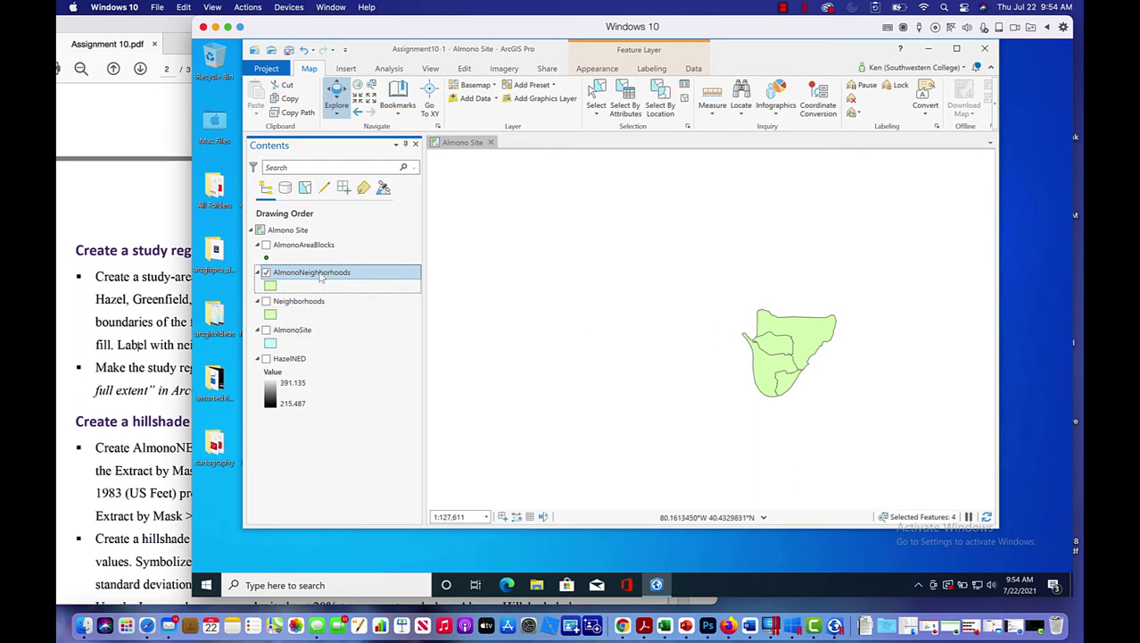
- Give AlmonoNeighborhoods a hollow Black Outline symbol and switch on its labels
{"action": "left_click", "coordinate": [267, 285]}
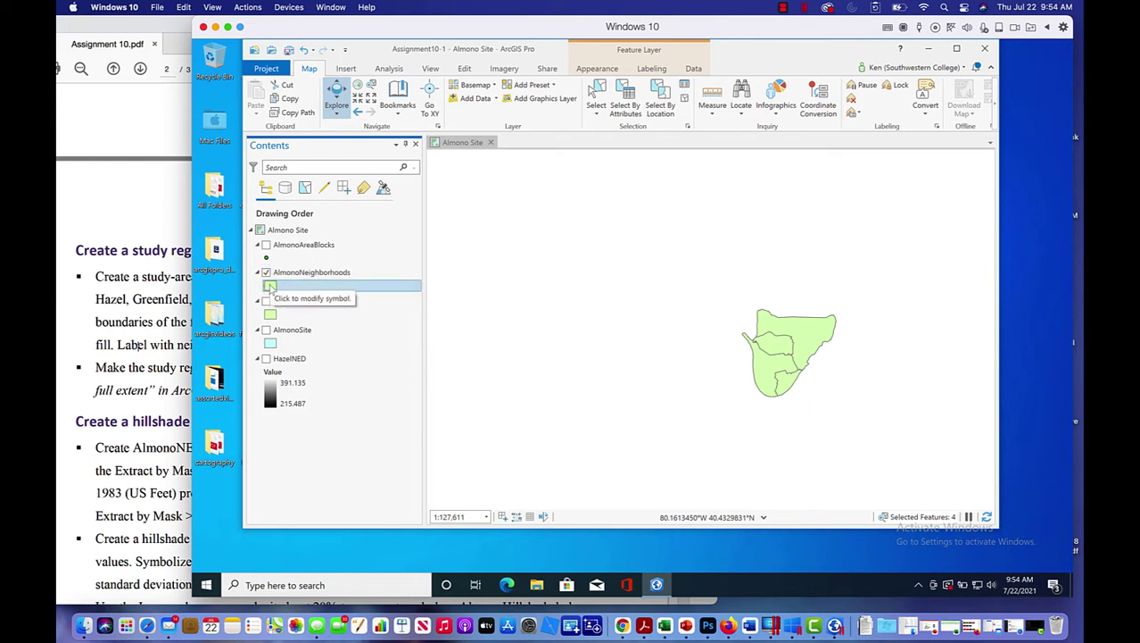
{"action": "left_click", "coordinate": [269, 285]}
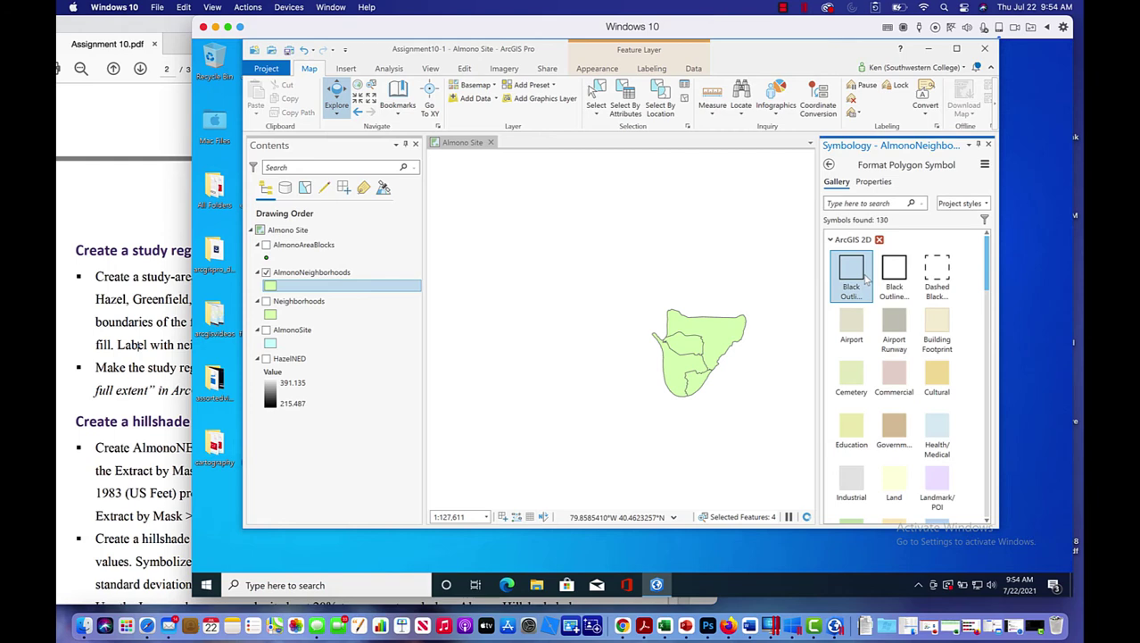
{"action": "left_click", "coordinate": [853, 272]}
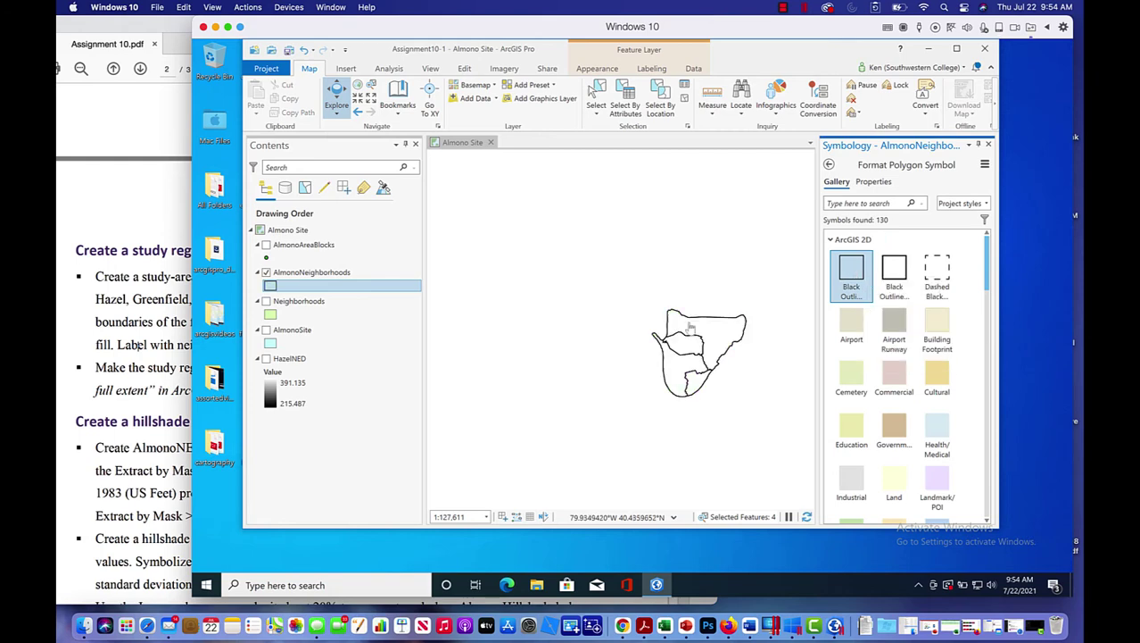
{"action": "left_click", "coordinate": [166, 355]}
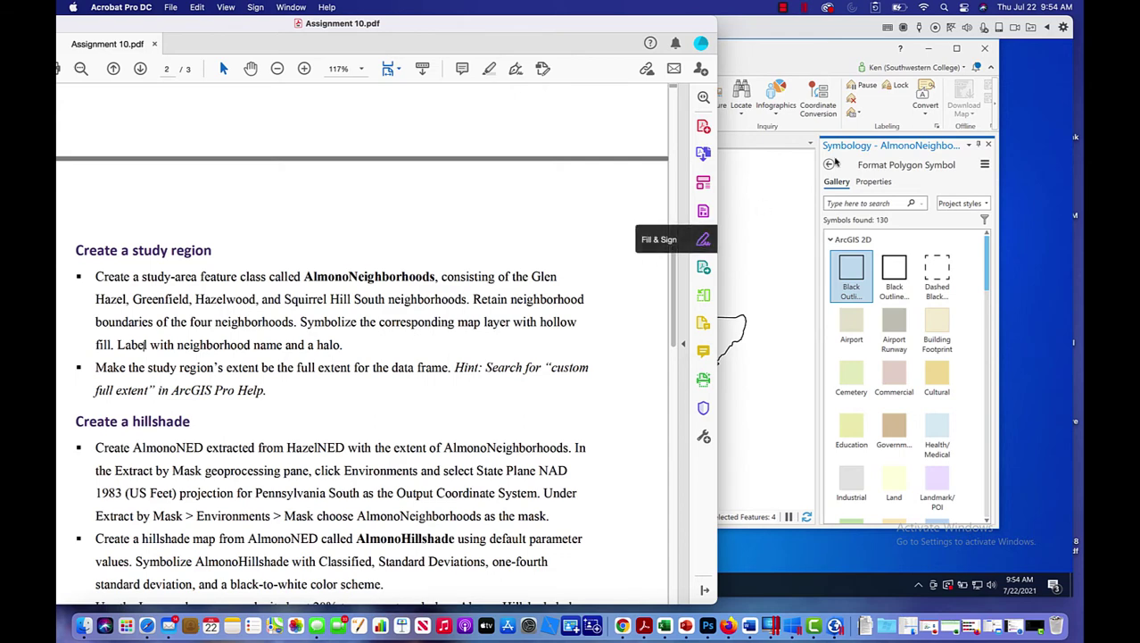
{"action": "left_click", "coordinate": [821, 67]}
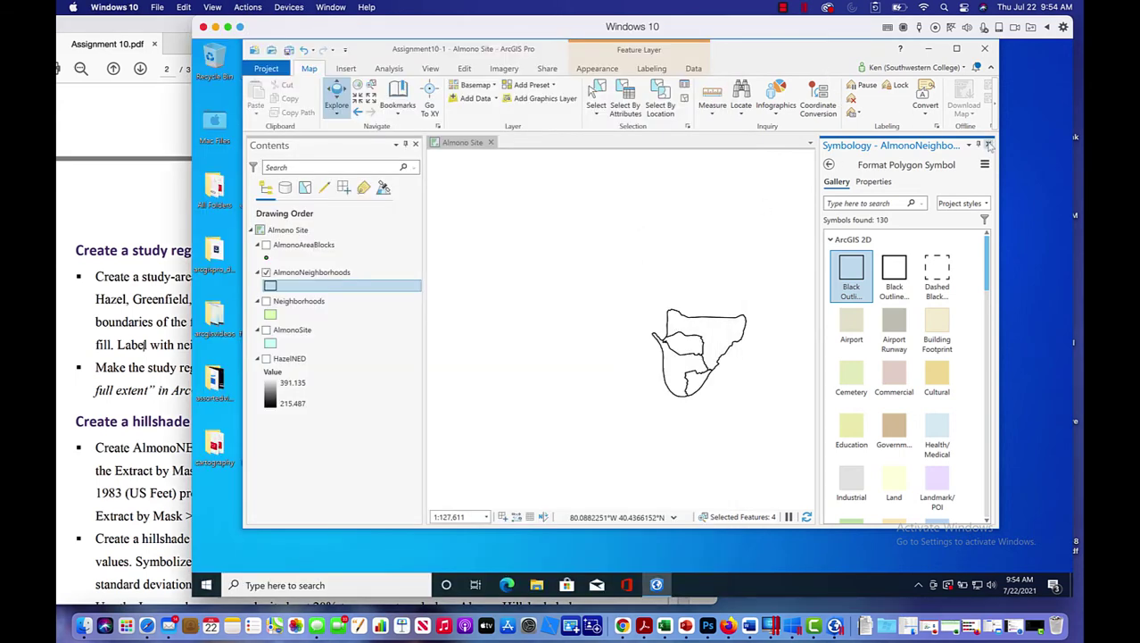
{"action": "left_click", "coordinate": [989, 145]}
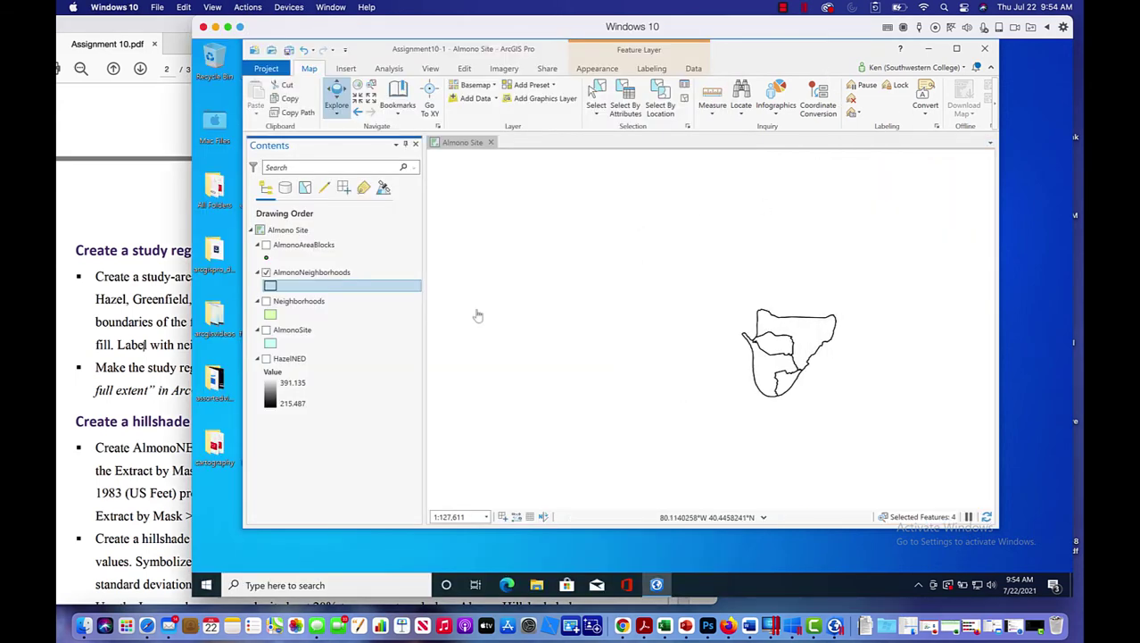
{"action": "right_click", "coordinate": [322, 276]}
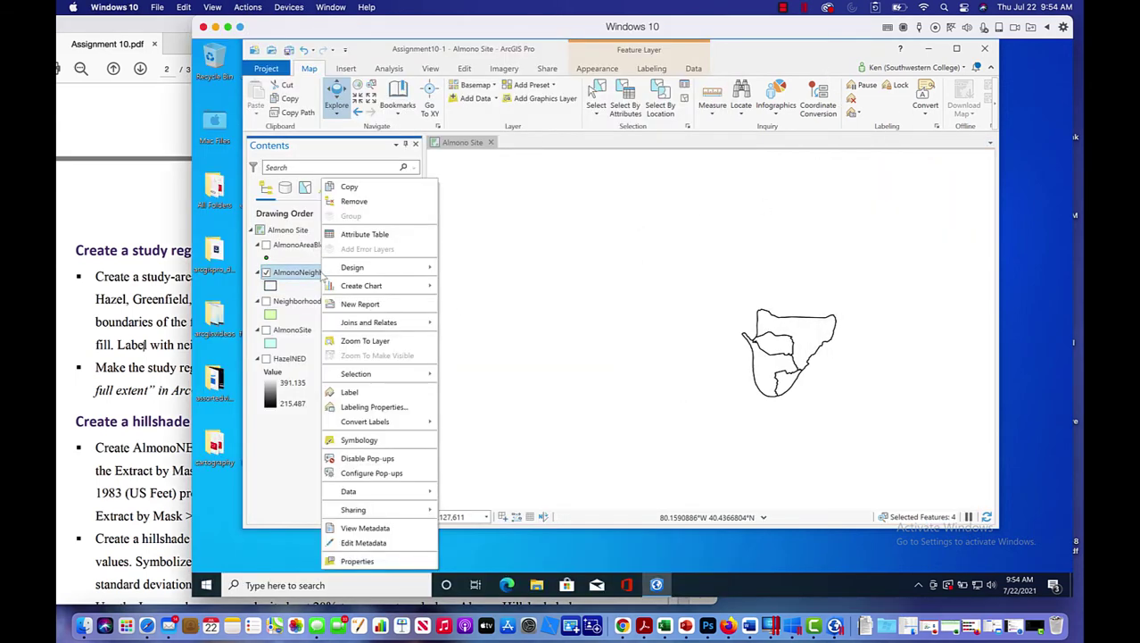
{"action": "left_click", "coordinate": [346, 395]}
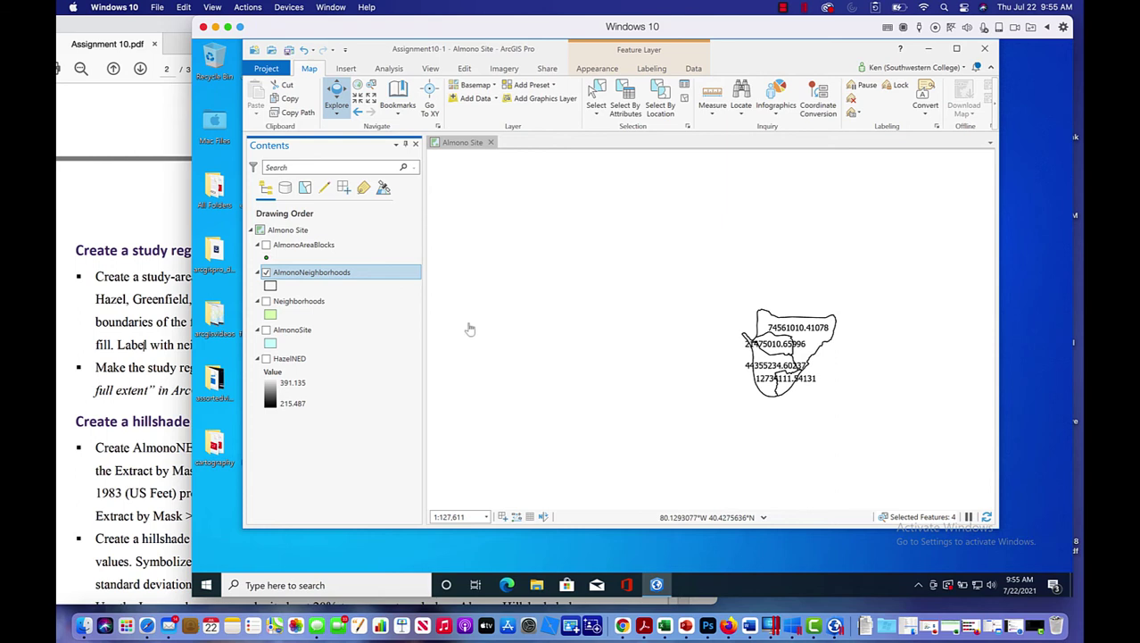
- Replace the AREA label expression with $feature.HOOD so the neighborhoods show their names
{"action": "right_click", "coordinate": [341, 278]}
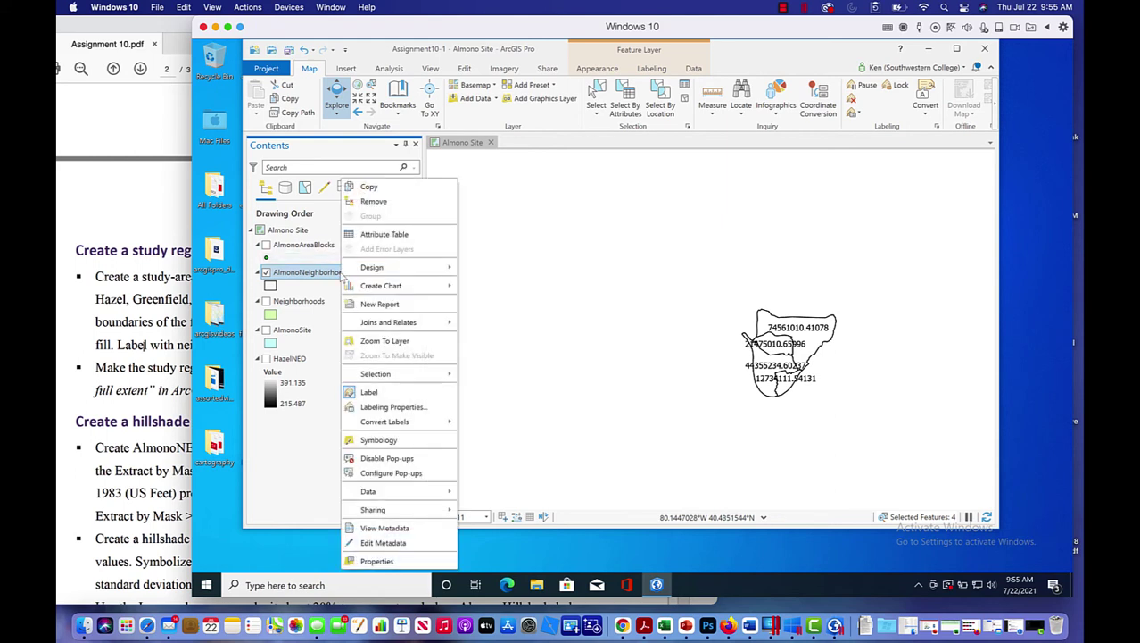
{"action": "left_click", "coordinate": [376, 407]}
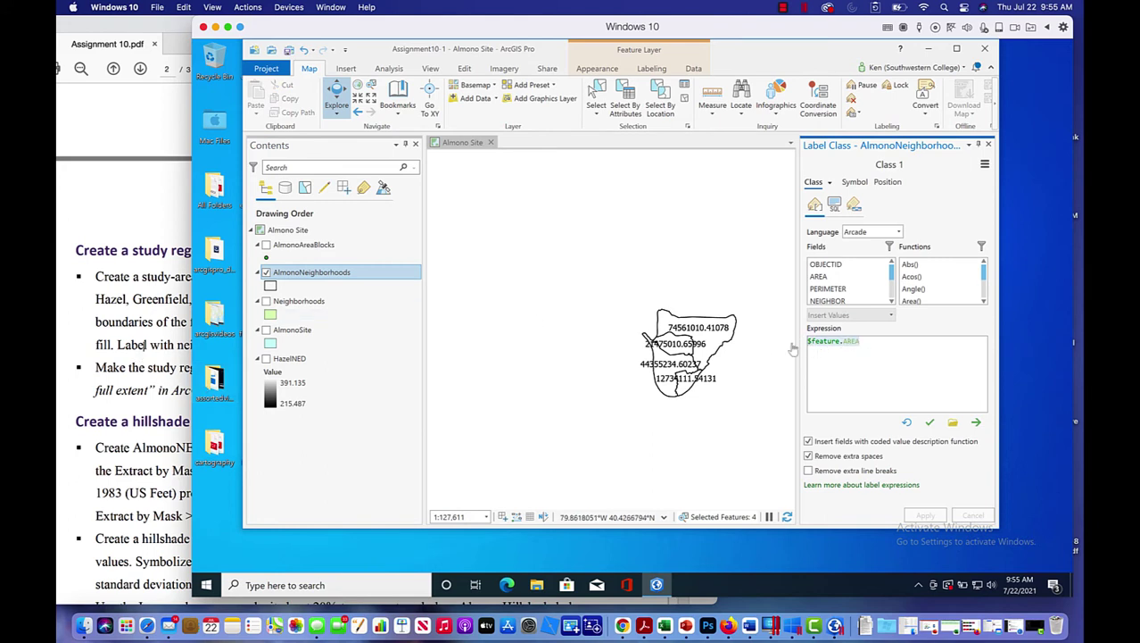
{"action": "key", "text": "ctrl+a"}
{"action": "key", "text": "Delete"}
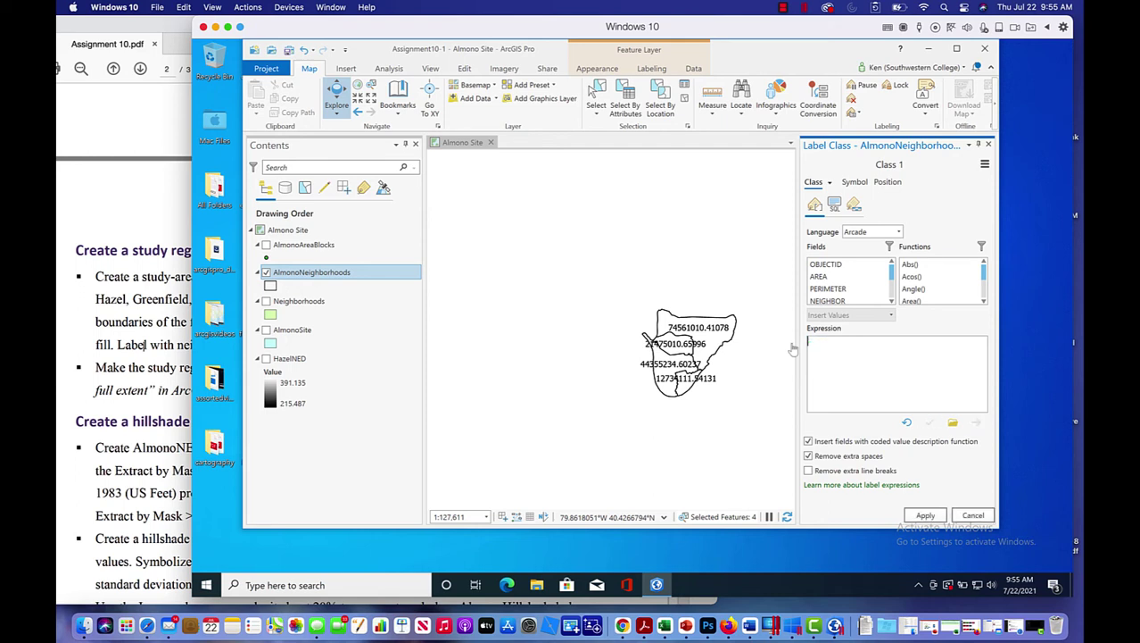
{"action": "scroll", "coordinate": [893, 277], "scroll_direction": "down", "scroll_amount": 3}
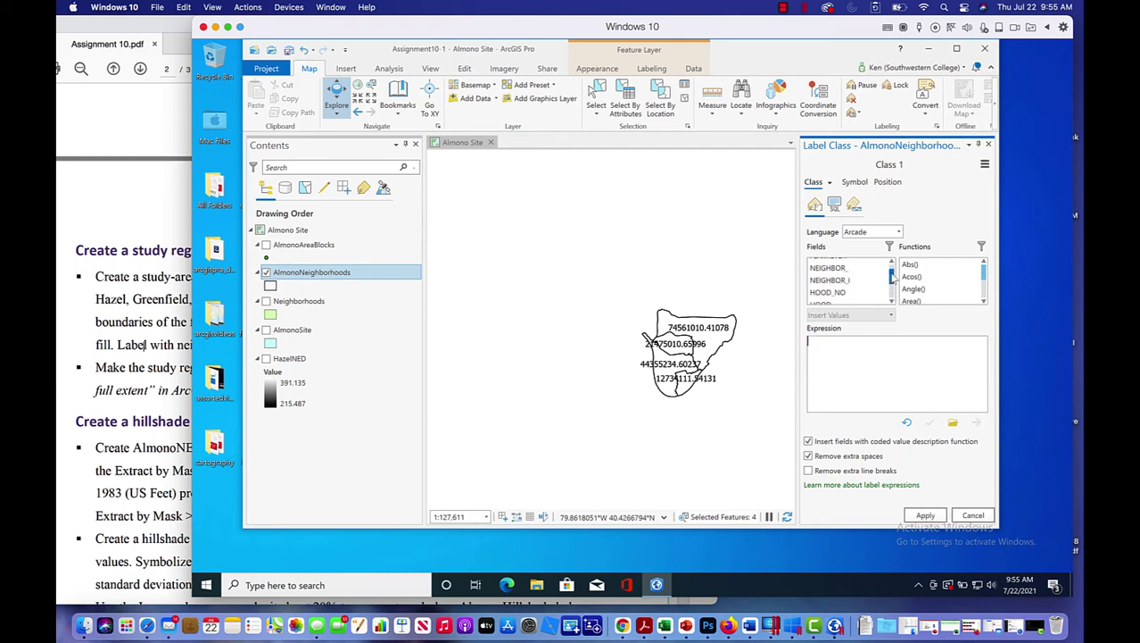
{"action": "scroll", "coordinate": [891, 279], "scroll_direction": "up", "scroll_amount": 2}
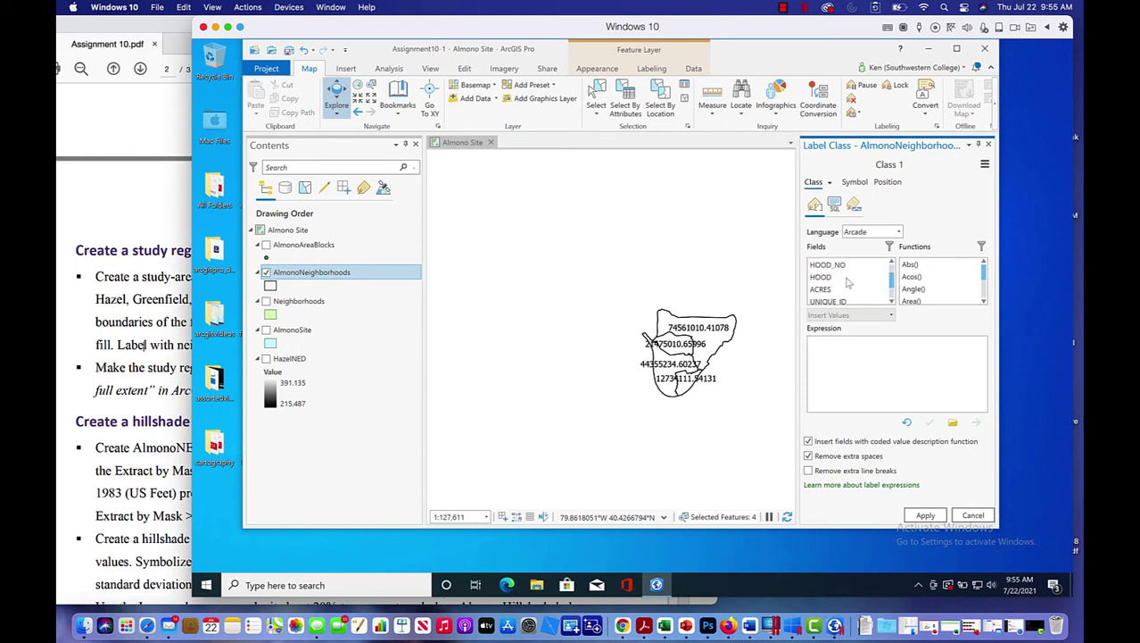
{"action": "left_click", "coordinate": [814, 280]}
{"action": "double_click", "coordinate": [813, 278]}
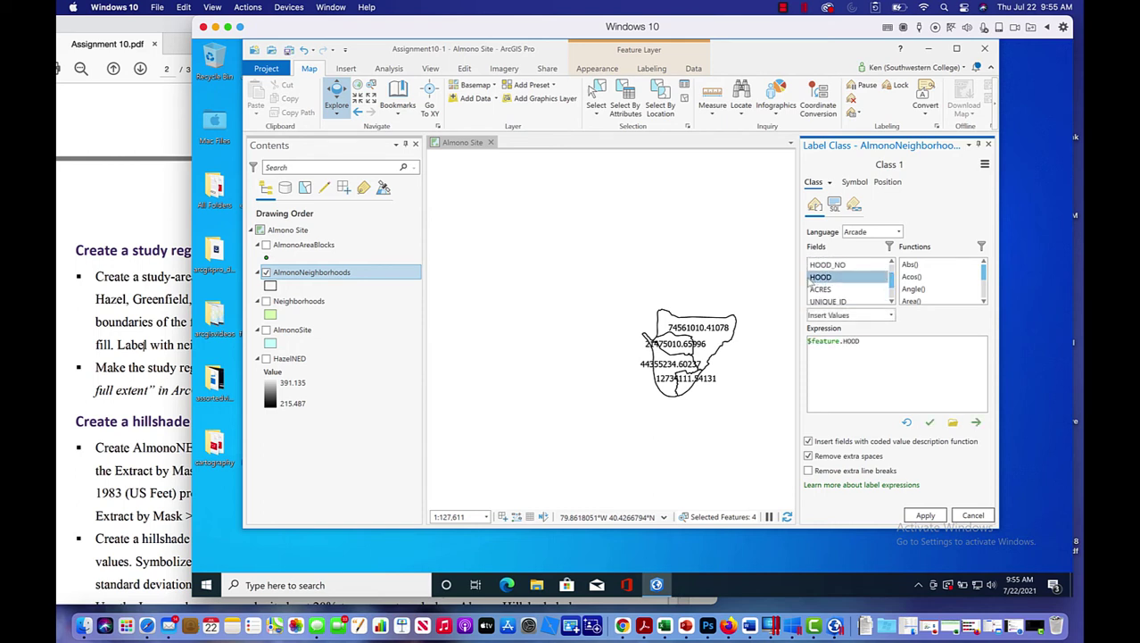
{"action": "left_click", "coordinate": [928, 515]}
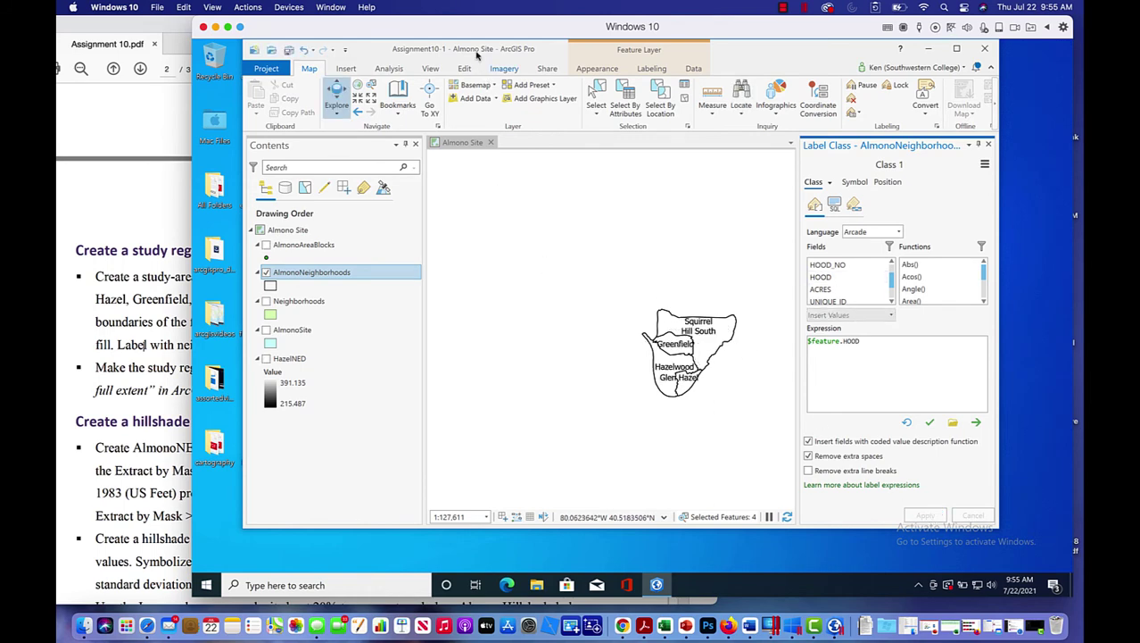
{"action": "left_click_drag", "start_coordinate": [457, 26], "coordinate": [899, 18]}
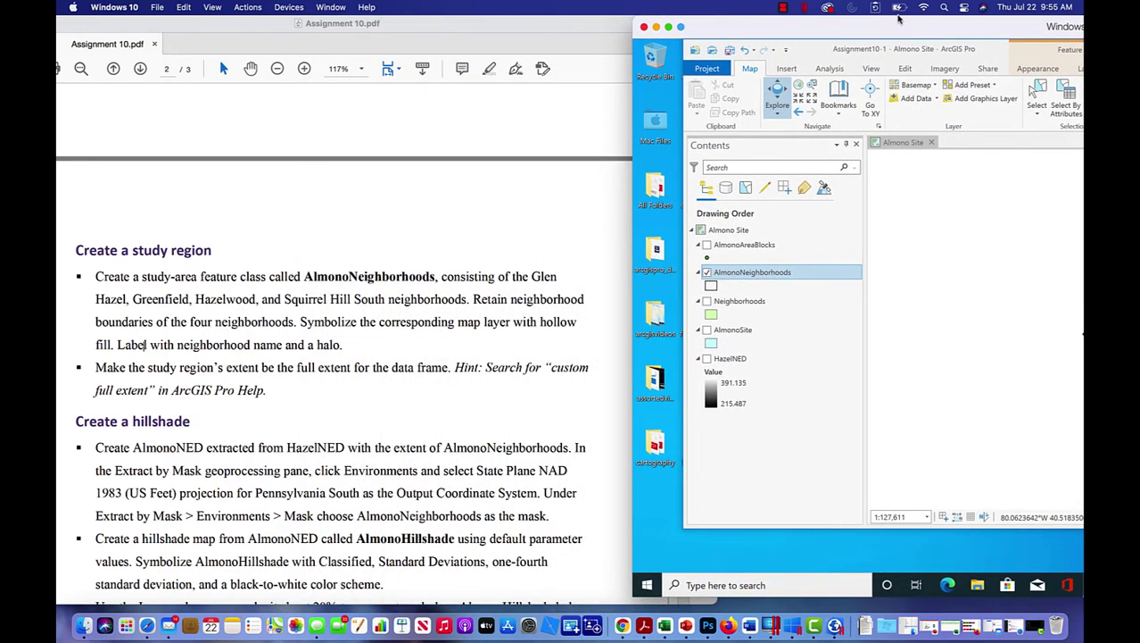
{"action": "left_click_drag", "start_coordinate": [900, 19], "coordinate": [386, 6]}
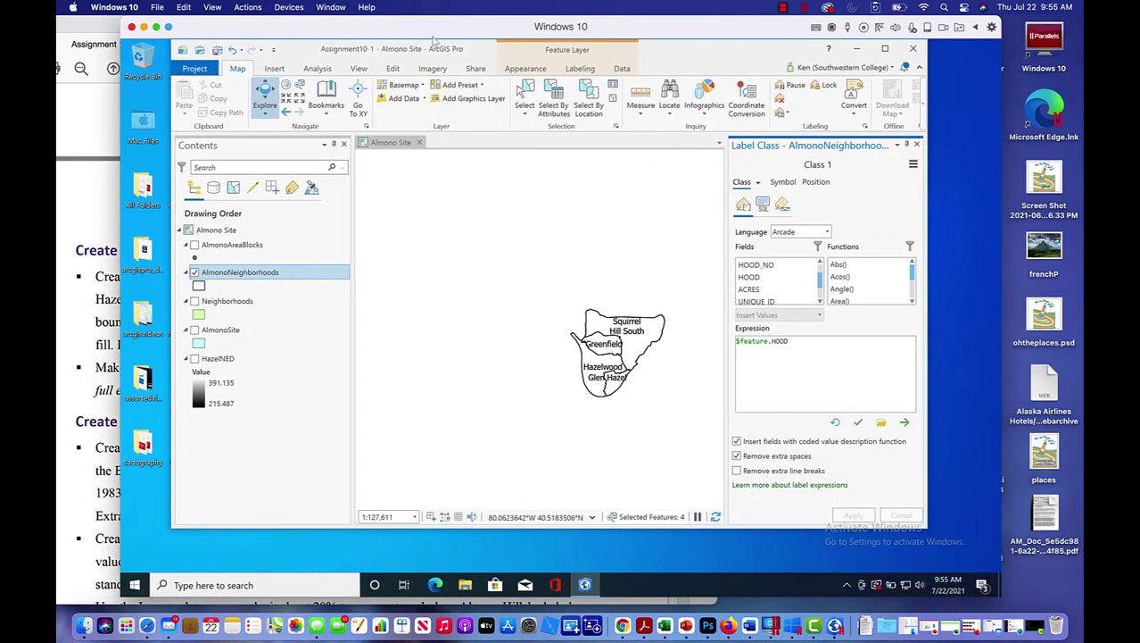
- Give the name labels a 1 pt Autunite Yellow polygon halo and close the label pane
{"action": "left_click", "coordinate": [784, 182]}
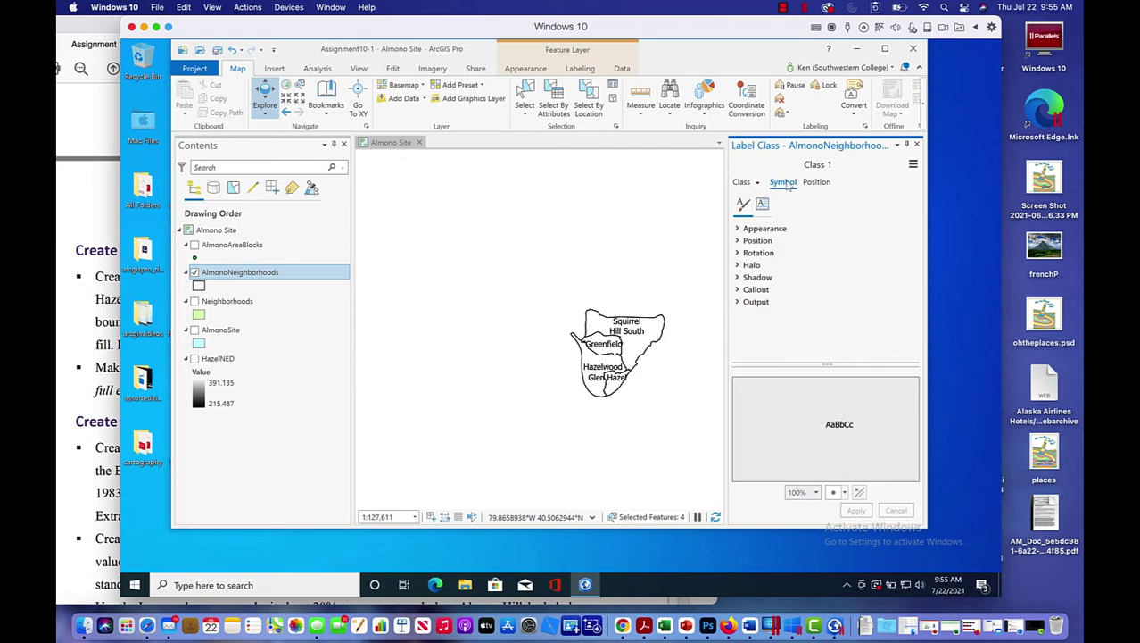
{"action": "left_click", "coordinate": [738, 265]}
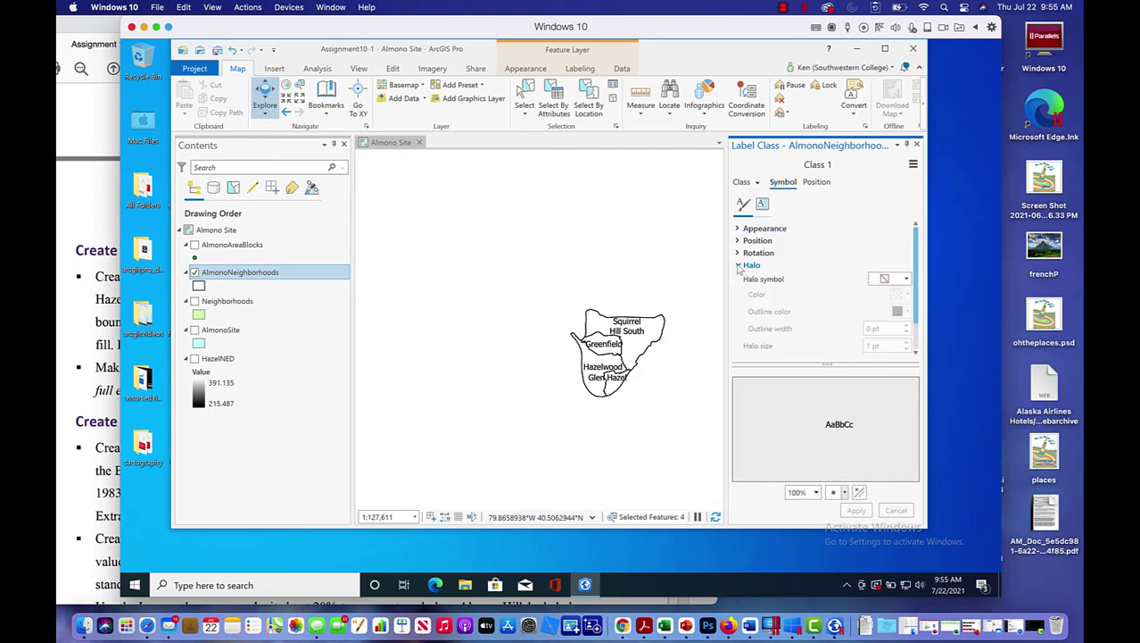
{"action": "left_click", "coordinate": [907, 279]}
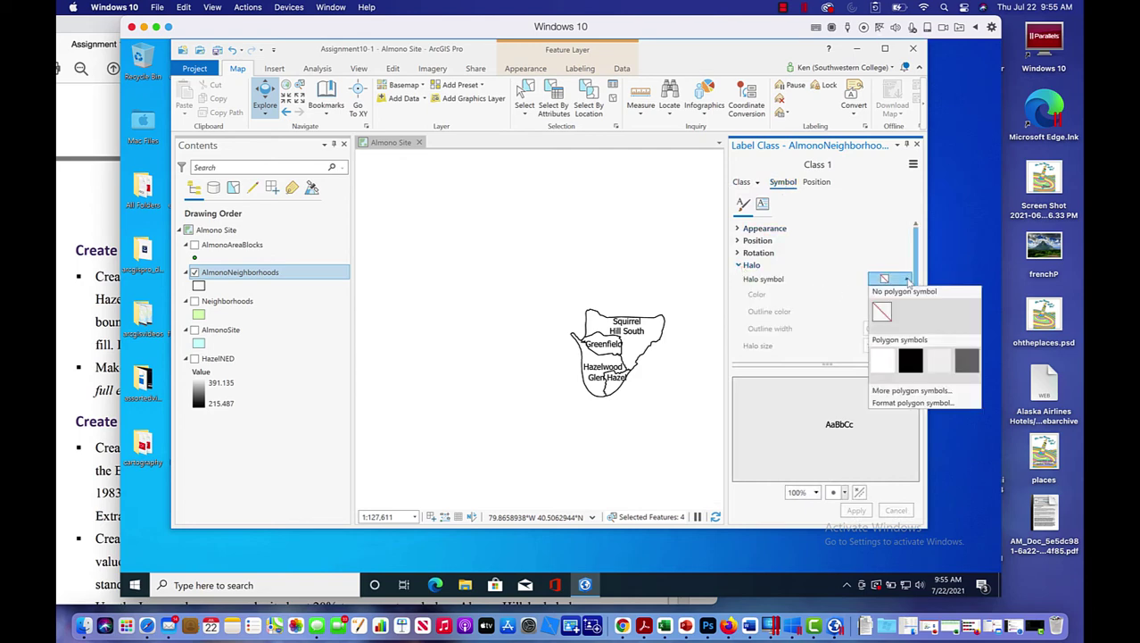
{"action": "left_click", "coordinate": [884, 359]}
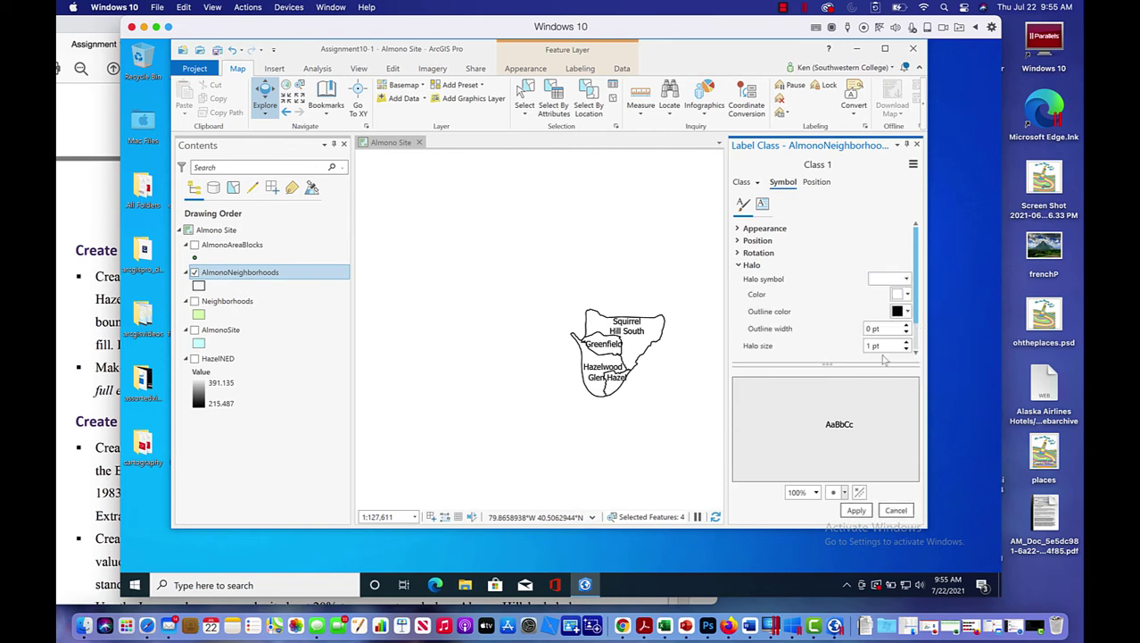
{"action": "left_click", "coordinate": [907, 295]}
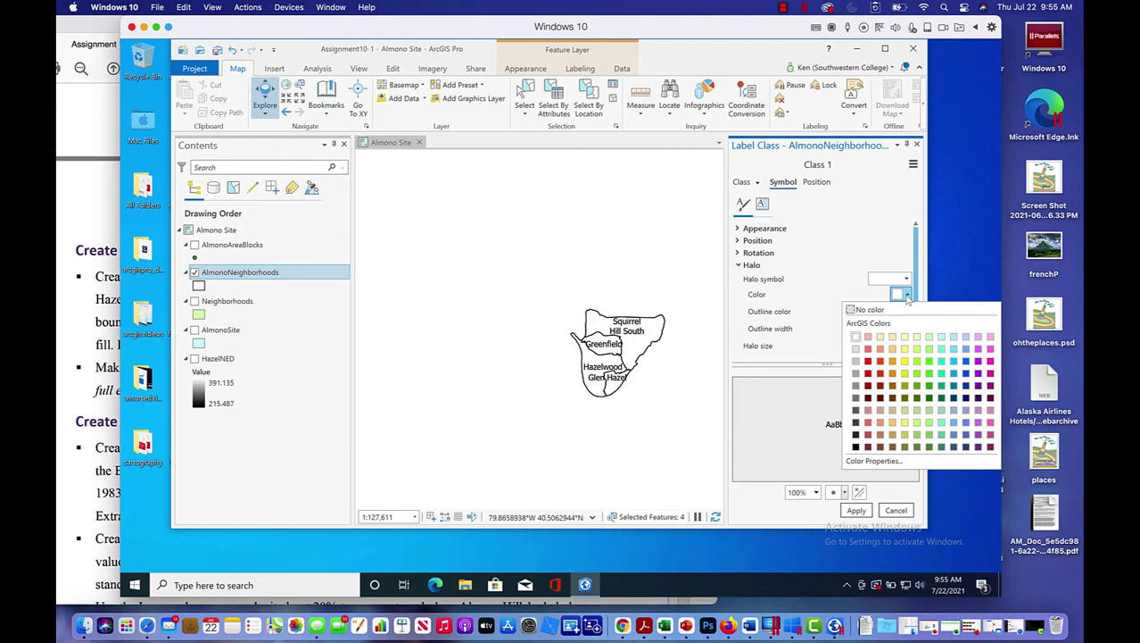
{"action": "left_click", "coordinate": [904, 349]}
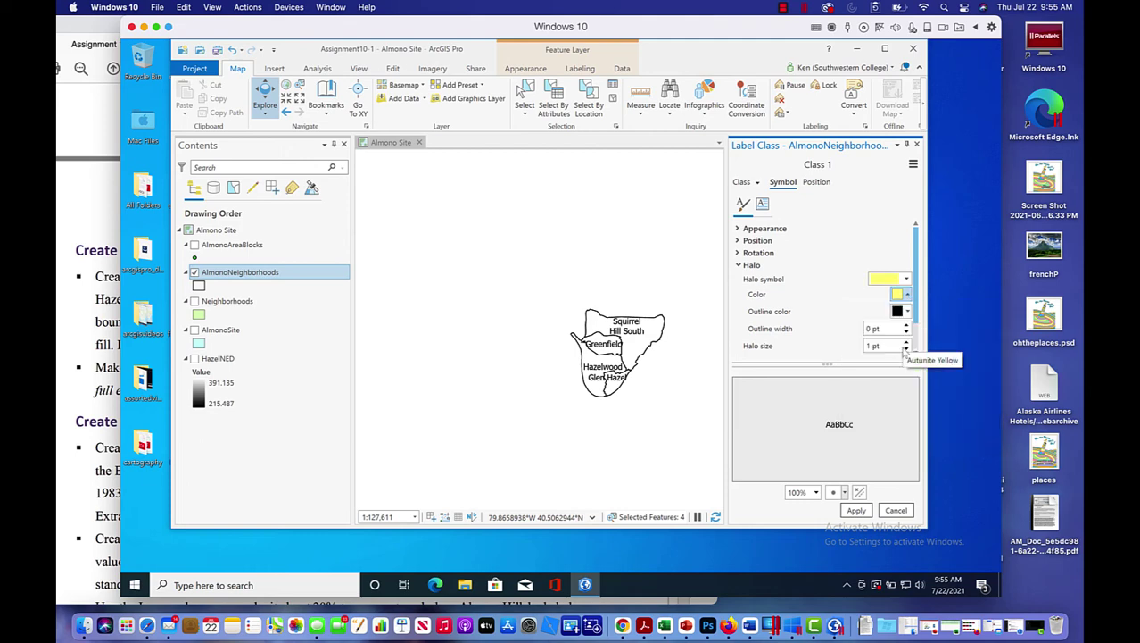
{"action": "left_click", "coordinate": [862, 510]}
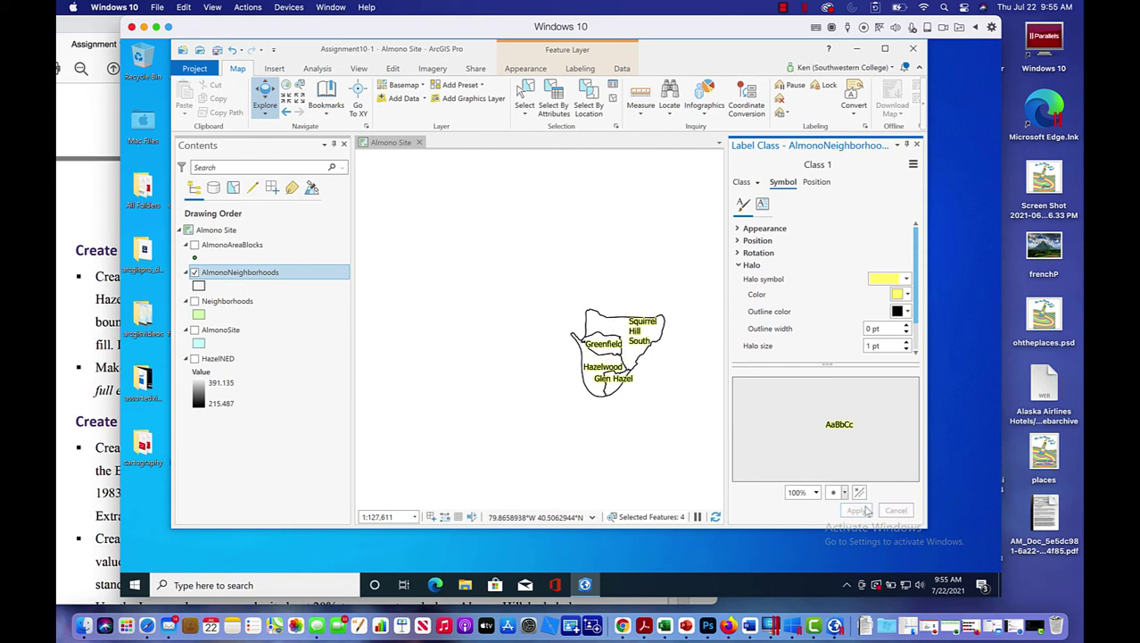
{"action": "left_click", "coordinate": [916, 145]}
{"action": "left_click_drag", "start_coordinate": [459, 34], "coordinate": [539, 47]}
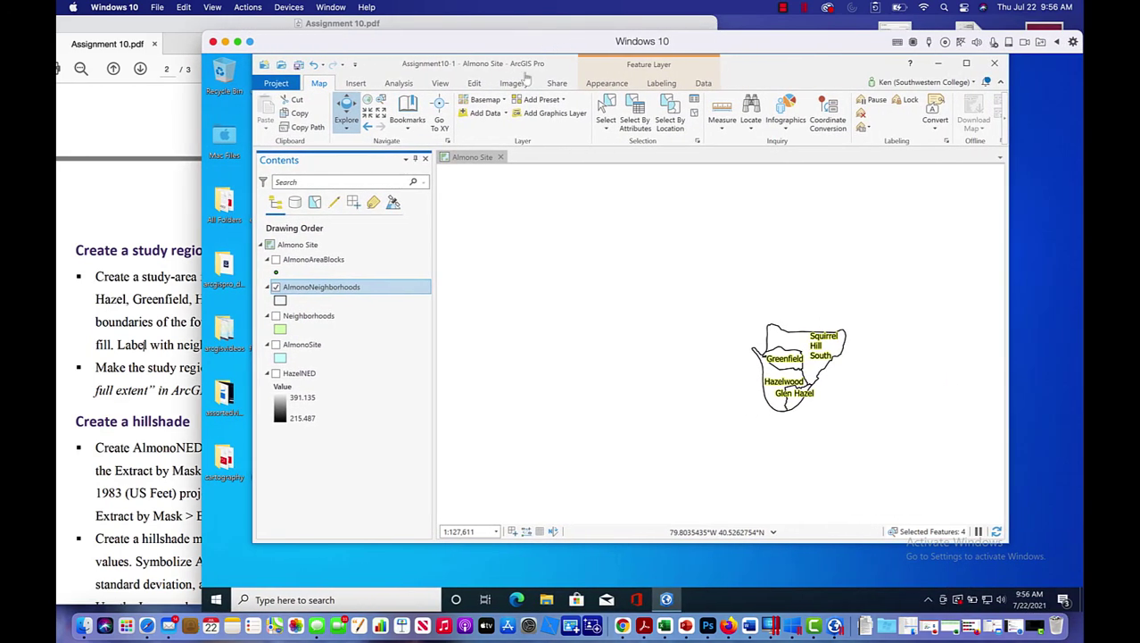
- Zoom the map to the AlmonoNeighborhoods layer extent
{"action": "right_click", "coordinate": [355, 293]}
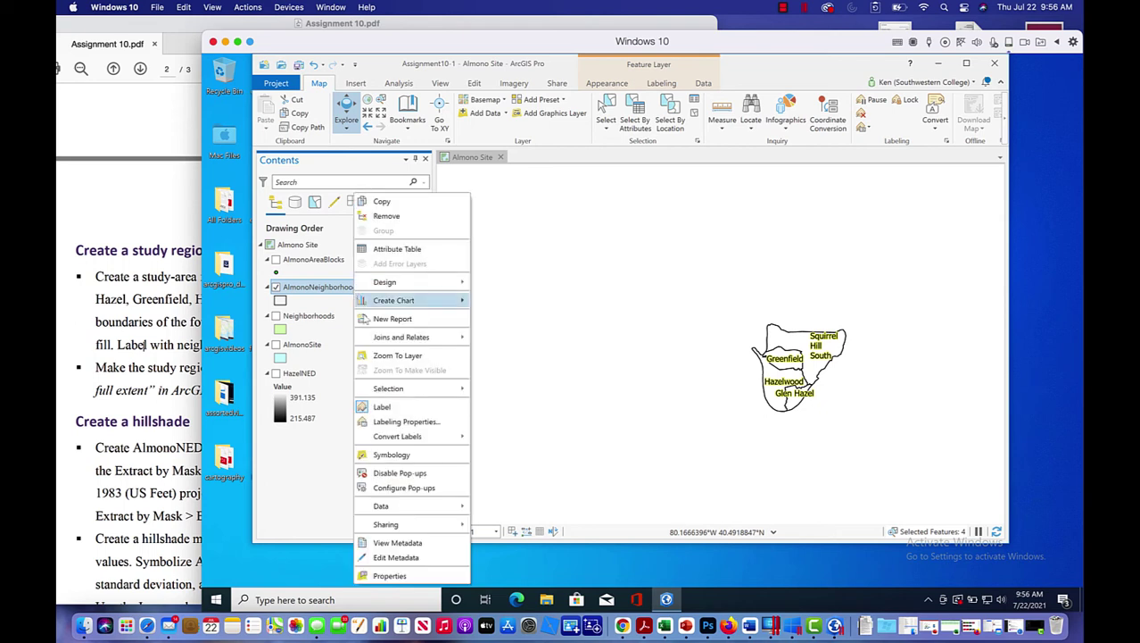
{"action": "left_click", "coordinate": [397, 356]}
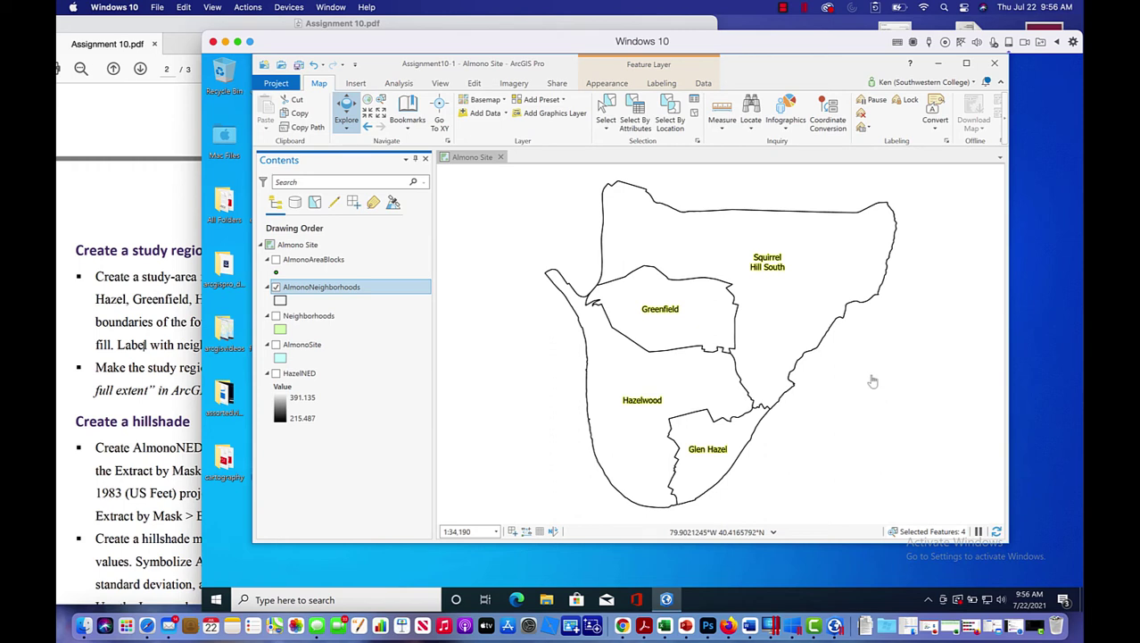
{"action": "right_click", "coordinate": [321, 290]}
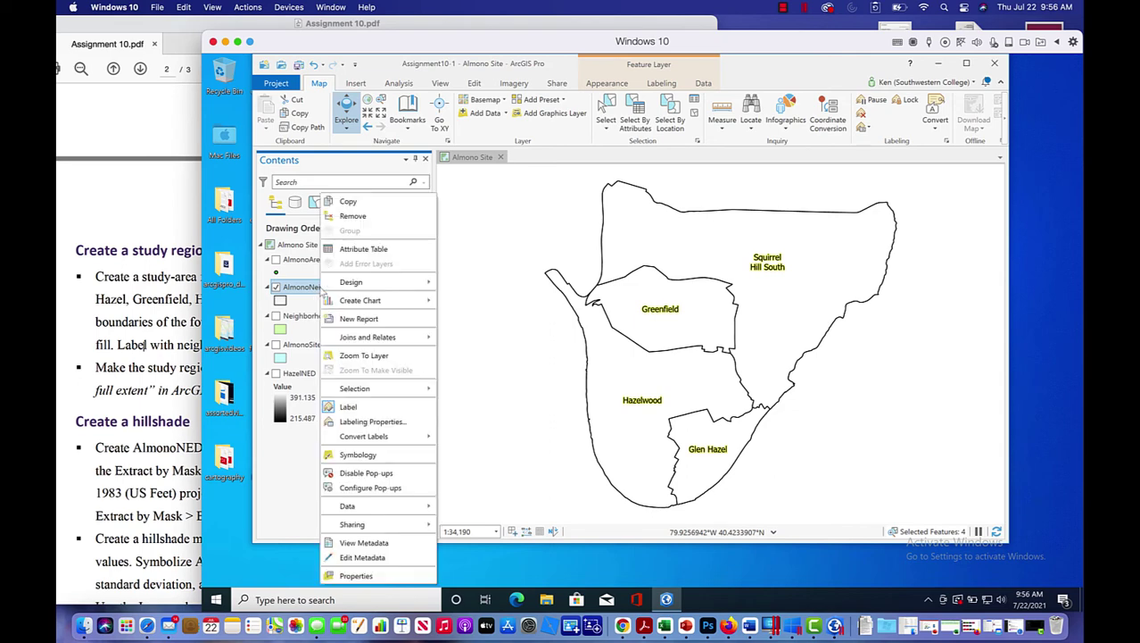
{"action": "left_click", "coordinate": [354, 250]}
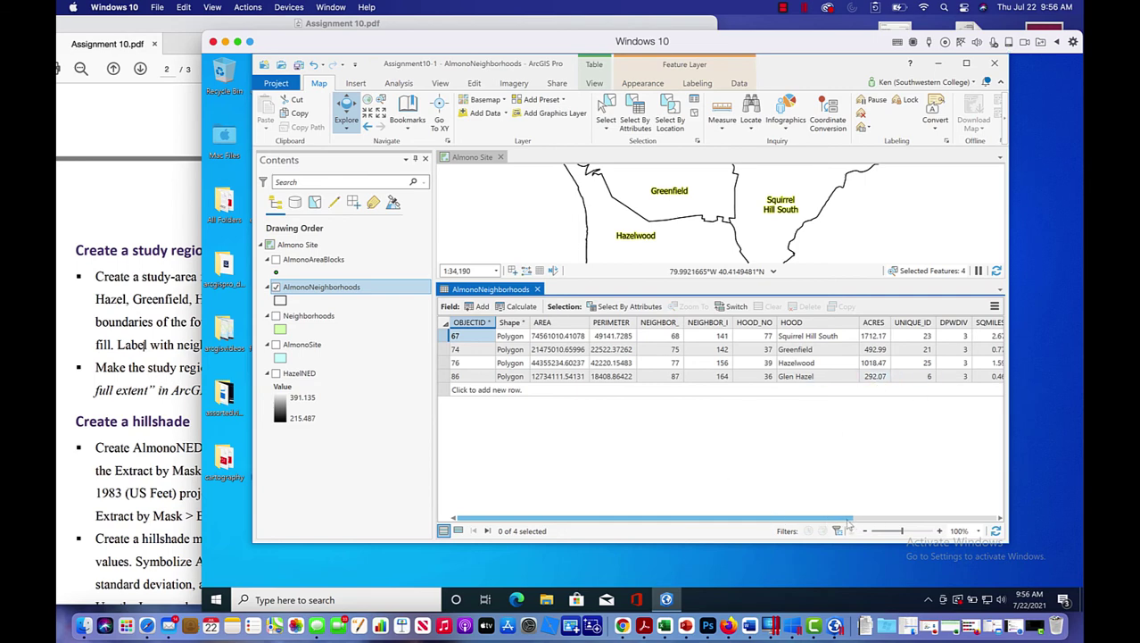
{"action": "left_click_drag", "start_coordinate": [850, 523], "coordinate": [878, 521]}
{"action": "left_click", "coordinate": [538, 289]}
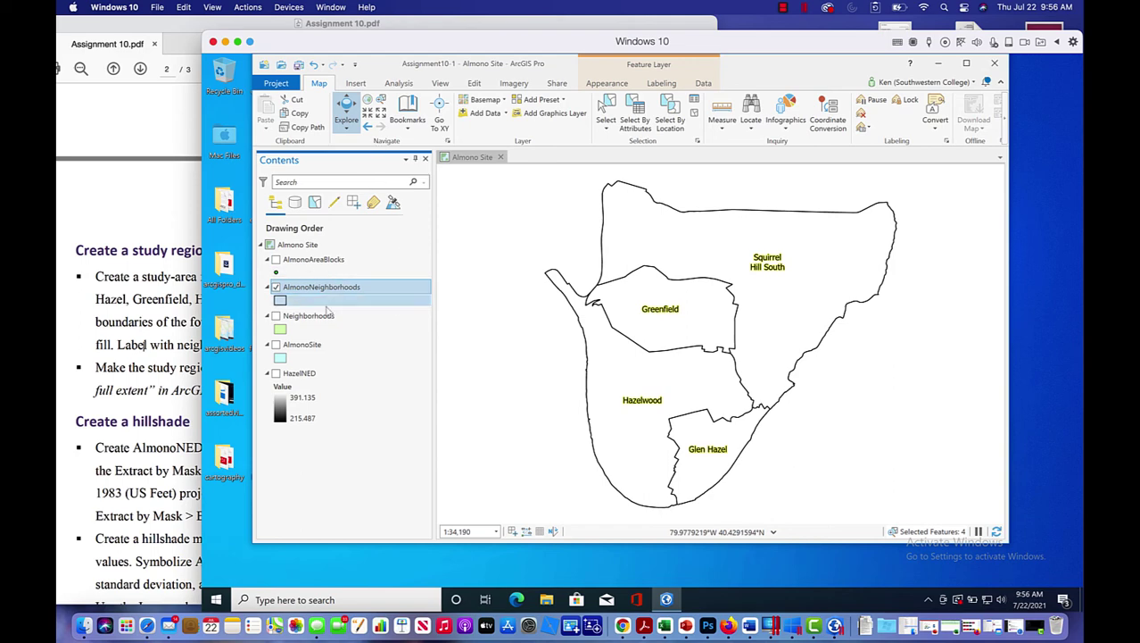
- Toggle the Neighborhoods layer on and back off, leaving it hidden
{"action": "left_click", "coordinate": [277, 316]}
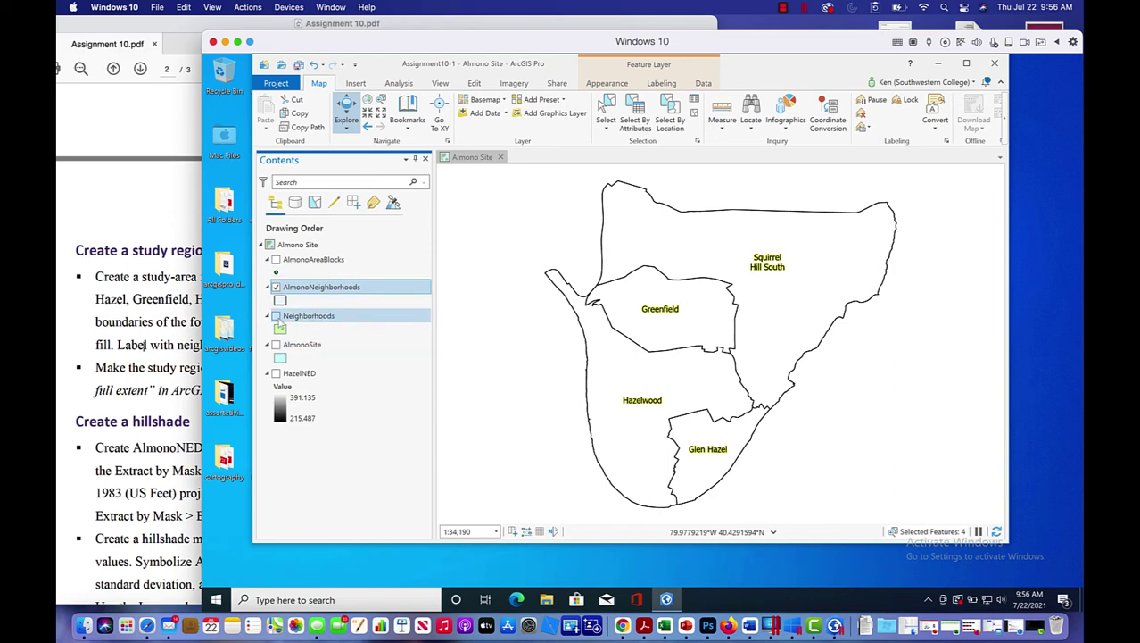
{"action": "left_click", "coordinate": [277, 316]}
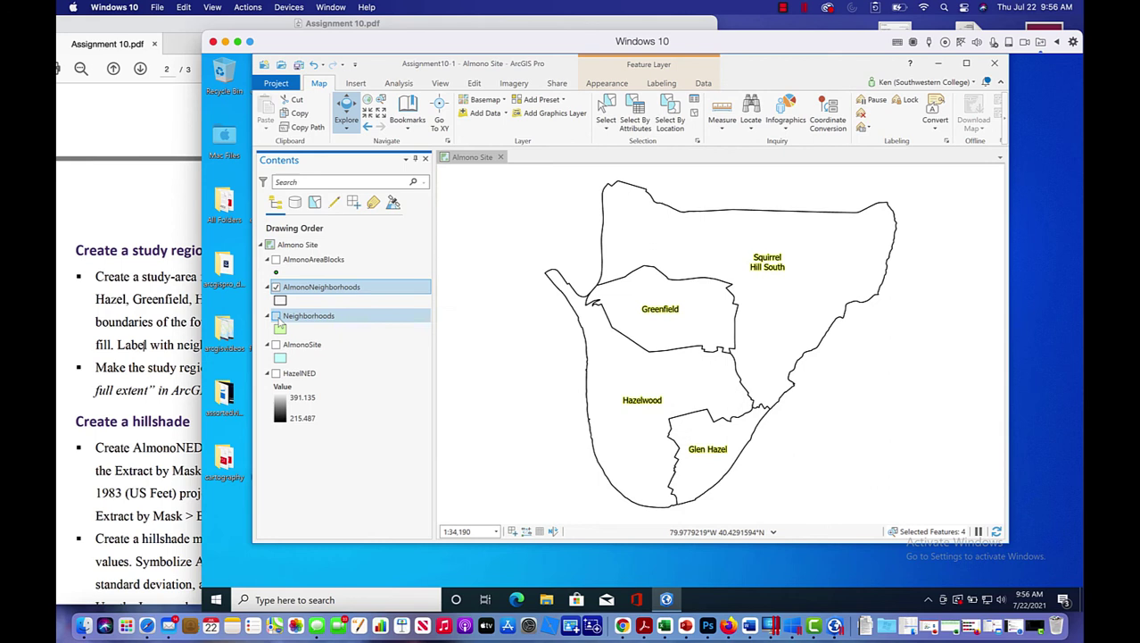
{"action": "left_click", "coordinate": [357, 83]}
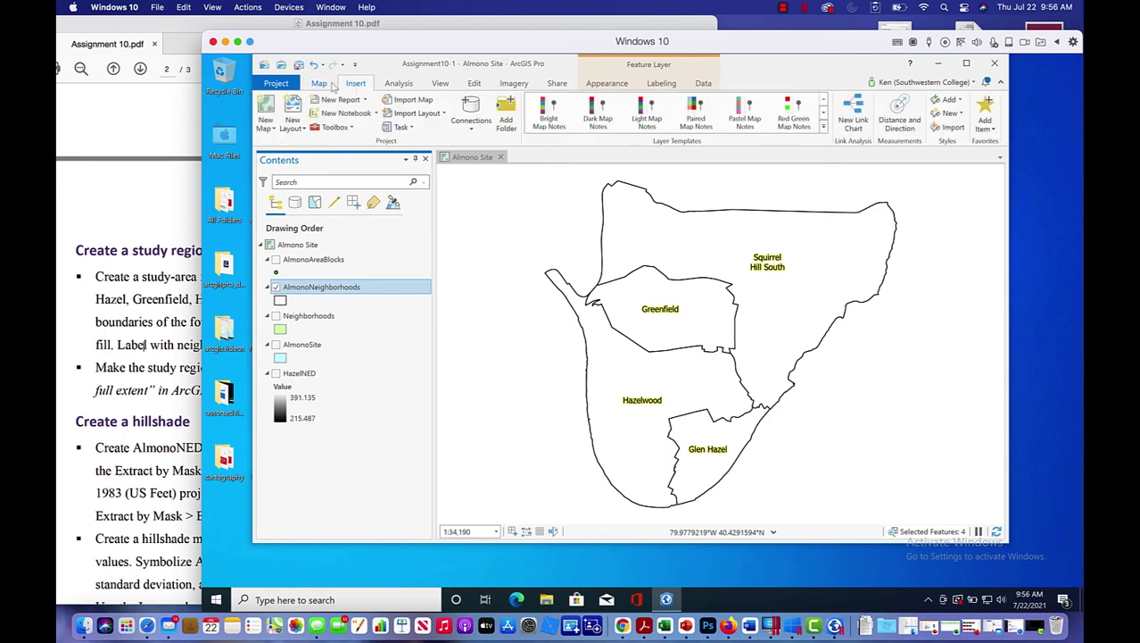
{"action": "left_click", "coordinate": [328, 85]}
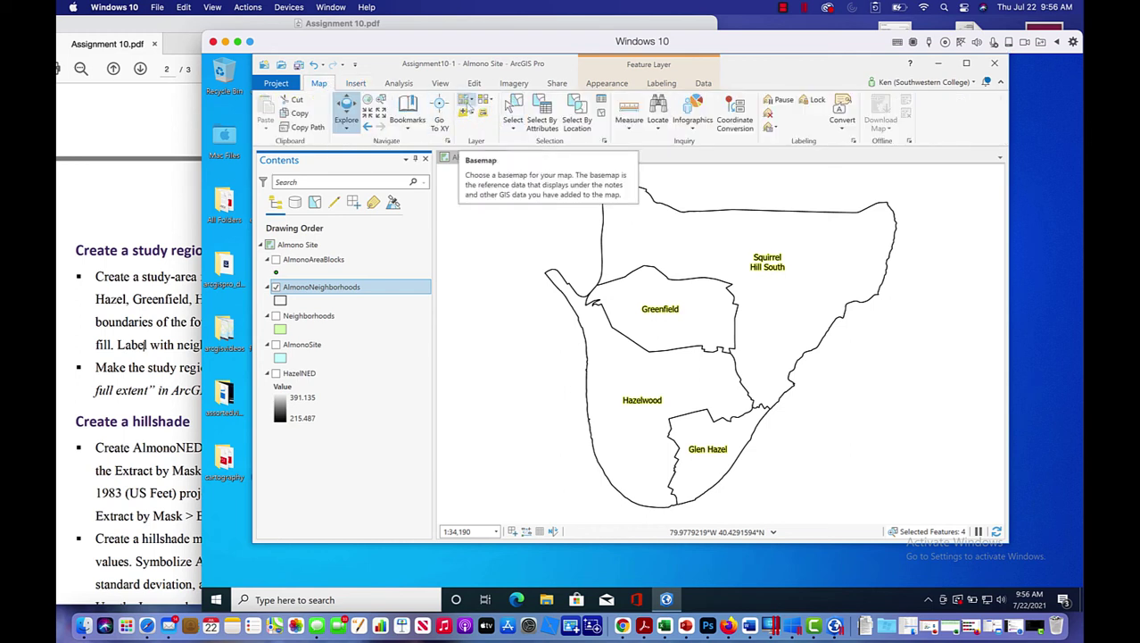
- Try the Topographic basemap, settle on Light Gray Canvas, then bring the assignment PDF forward
{"action": "left_click", "coordinate": [468, 106]}
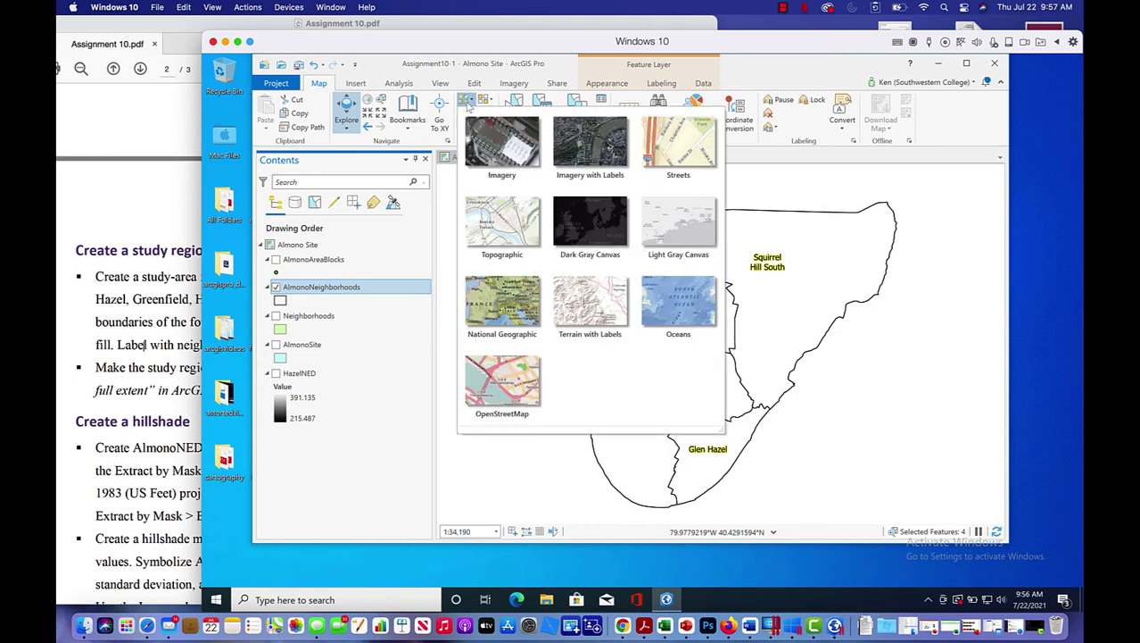
{"action": "left_click", "coordinate": [502, 215]}
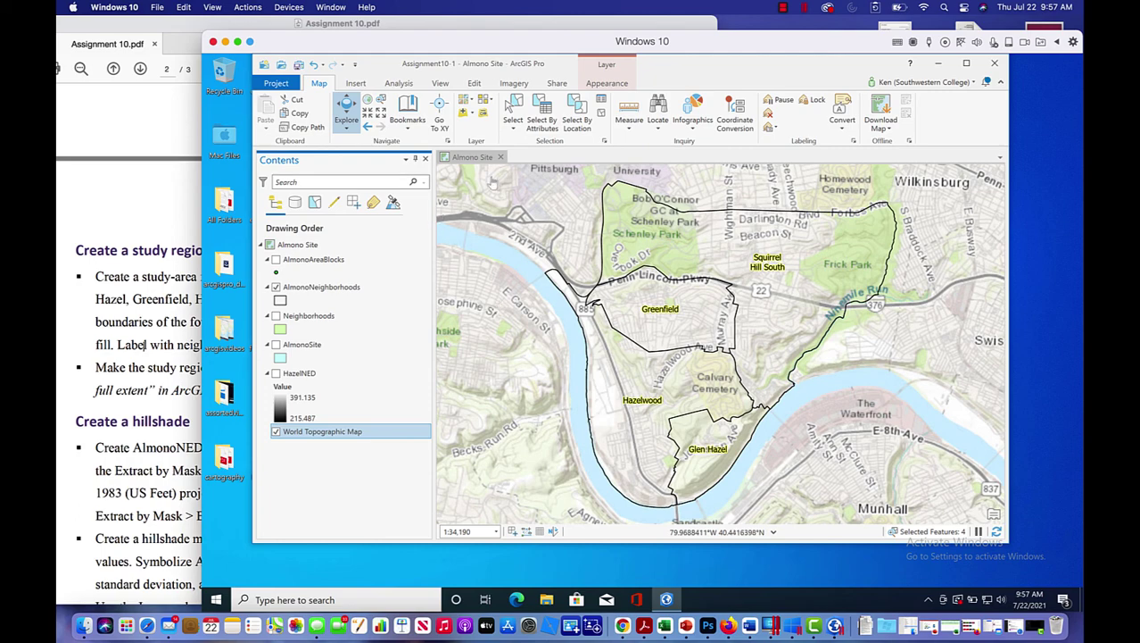
{"action": "left_click", "coordinate": [465, 105]}
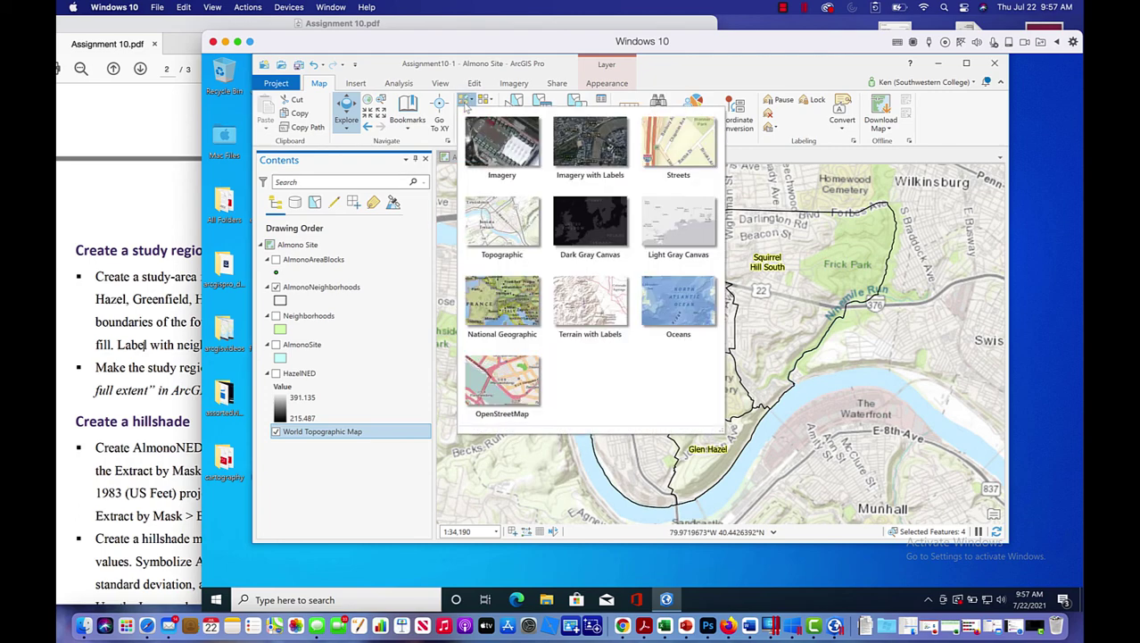
{"action": "left_click", "coordinate": [665, 228]}
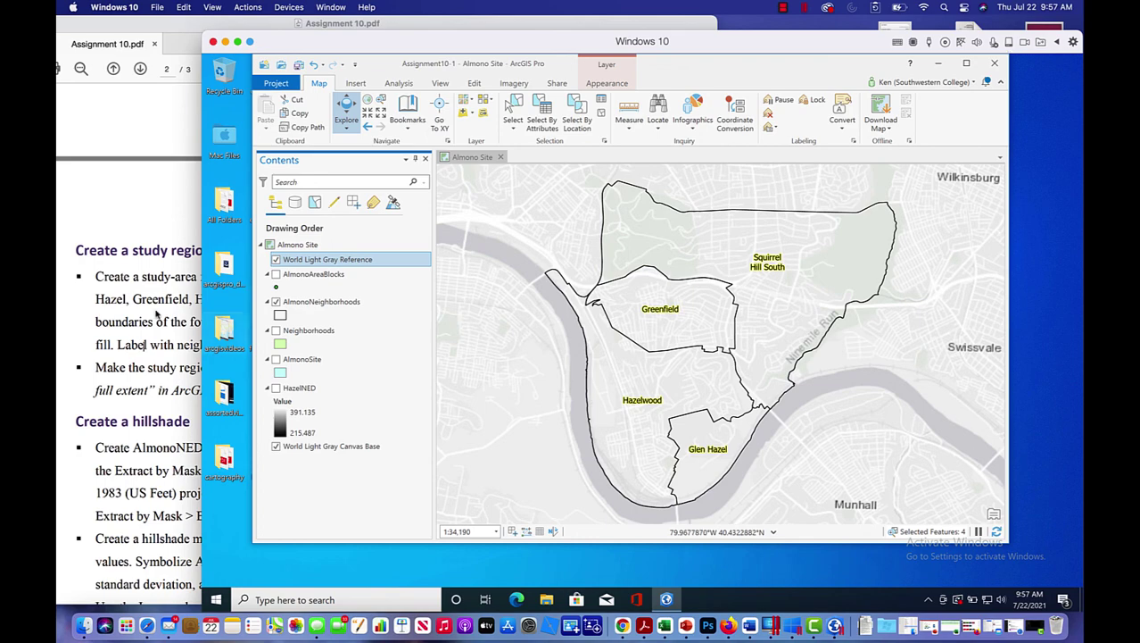
{"action": "left_click", "coordinate": [129, 306]}
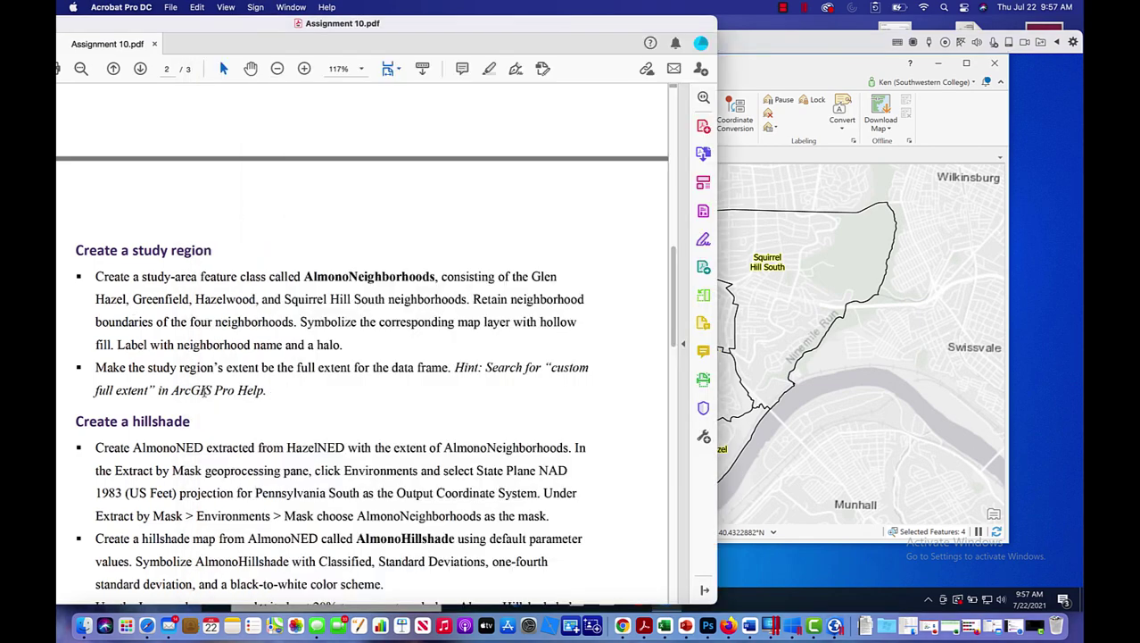
- Scroll Assignment 10.pdf down to page 3's 'Prepare maps displaying results' section
{"action": "scroll", "coordinate": [203, 391], "scroll_direction": "down", "scroll_amount": 6}
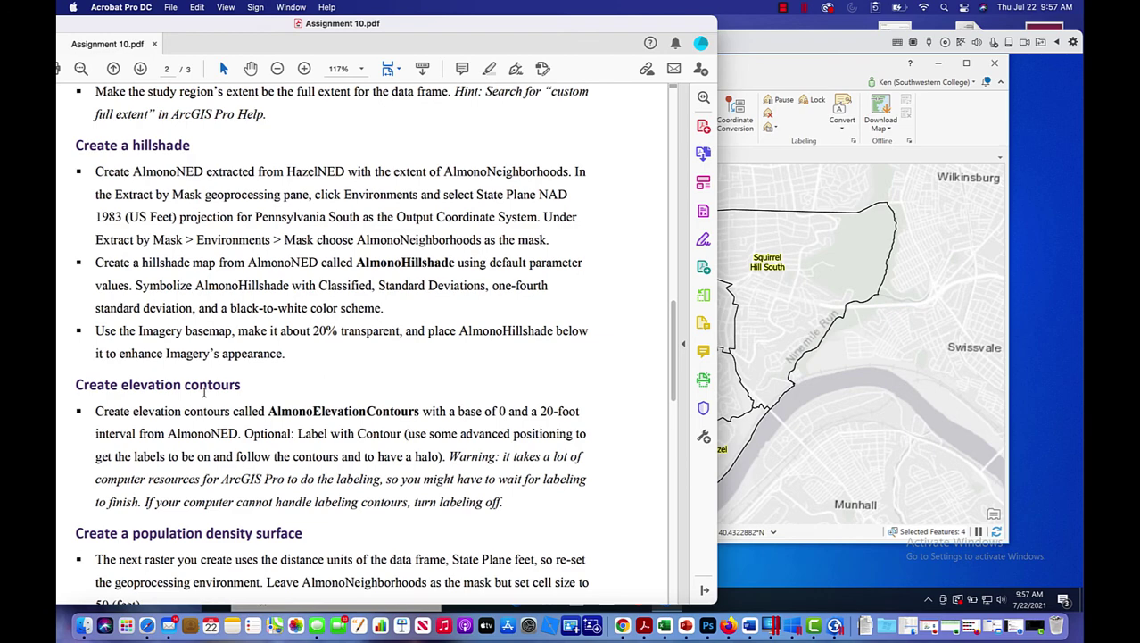
{"action": "scroll", "coordinate": [204, 391], "scroll_direction": "down", "scroll_amount": 8}
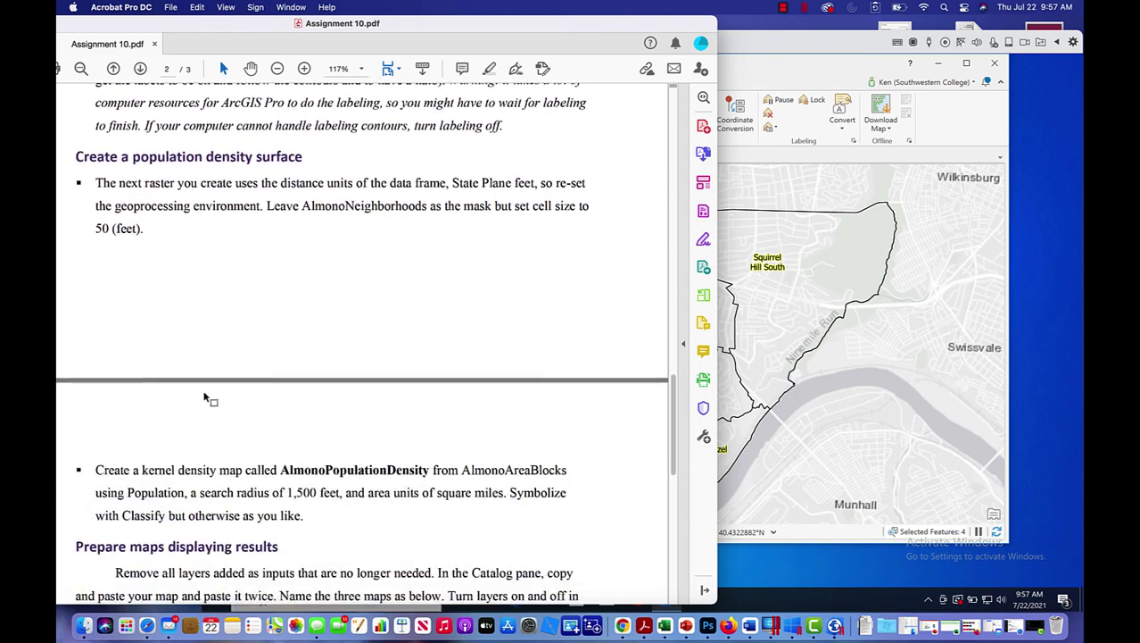
{"action": "scroll", "coordinate": [204, 395], "scroll_direction": "down", "scroll_amount": 4}
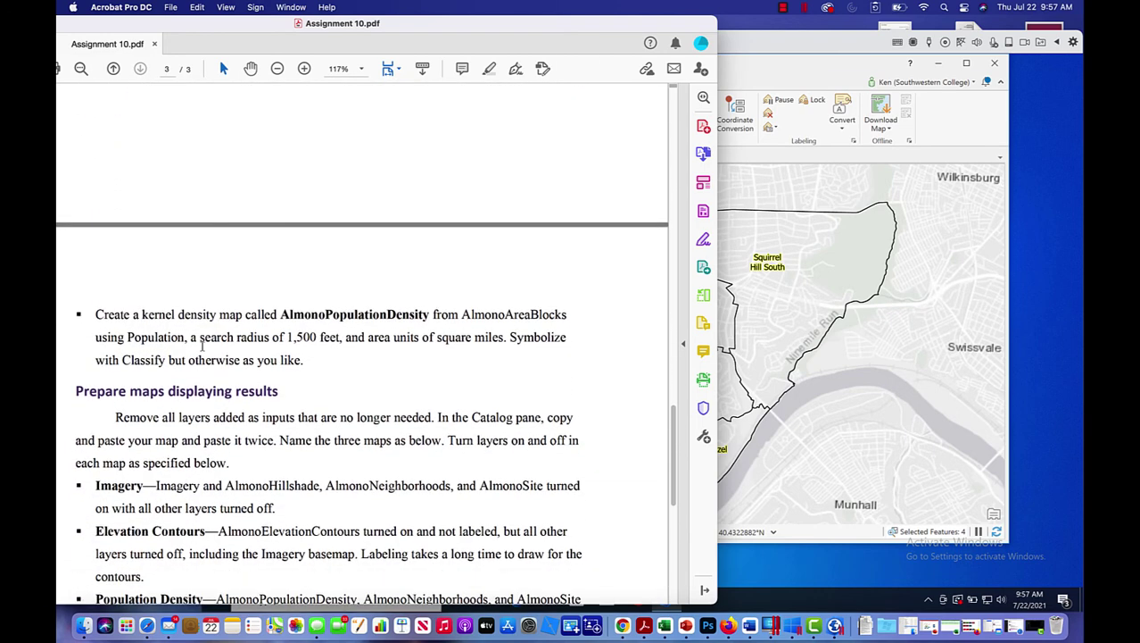
{"action": "scroll", "coordinate": [299, 379], "scroll_direction": "down", "scroll_amount": 5}
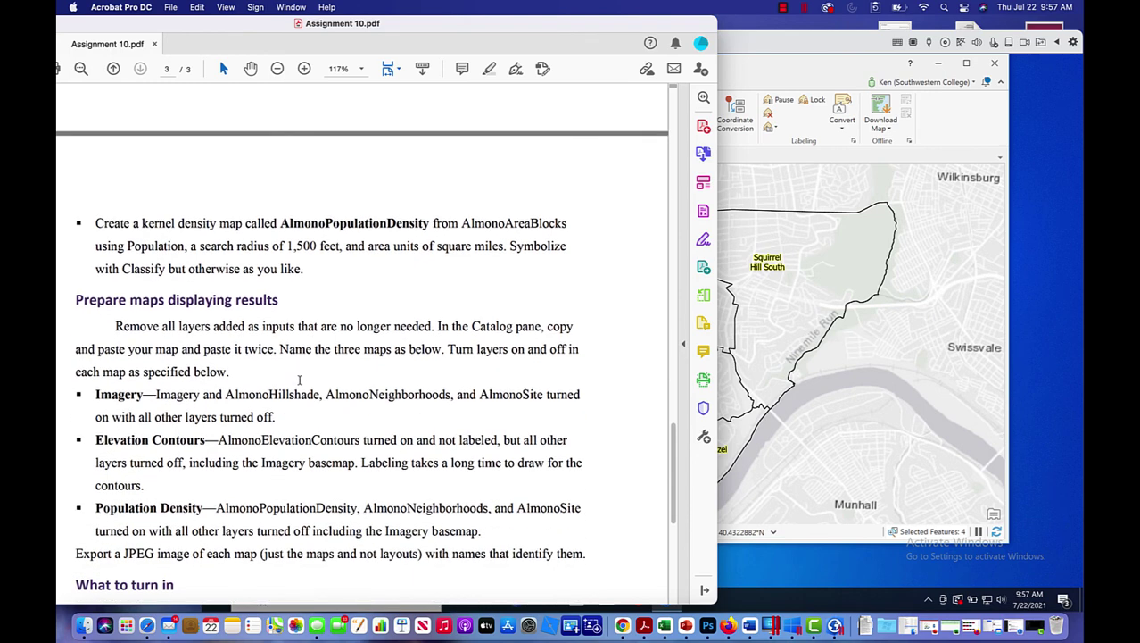
{"action": "scroll", "coordinate": [299, 378], "scroll_direction": "up", "scroll_amount": 5}
{"action": "left_click", "coordinate": [778, 53]}
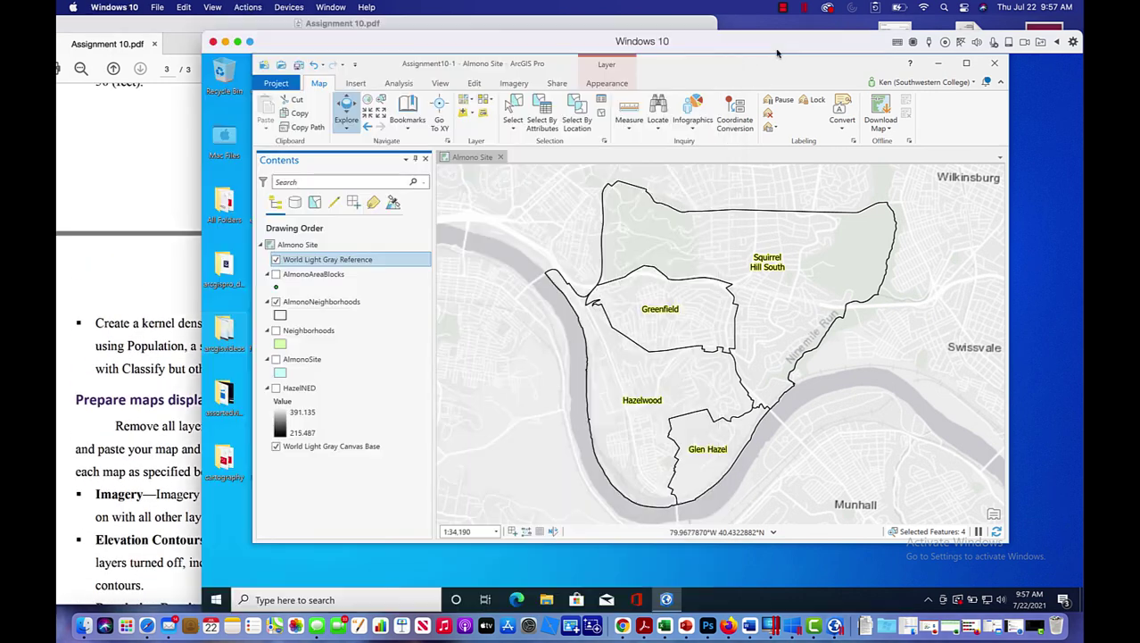